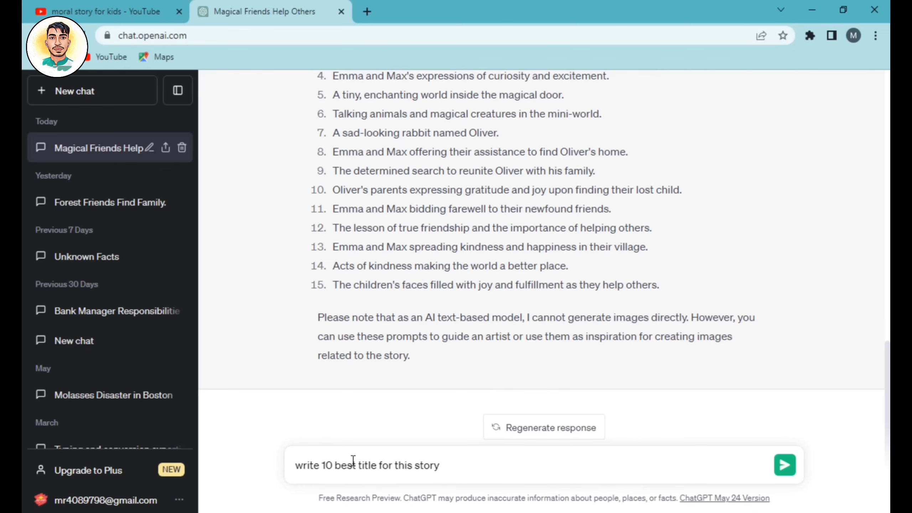
# - Request the 10 best titles for the story and select the full story text from its first to last paragraph
pyautogui.press('Return')
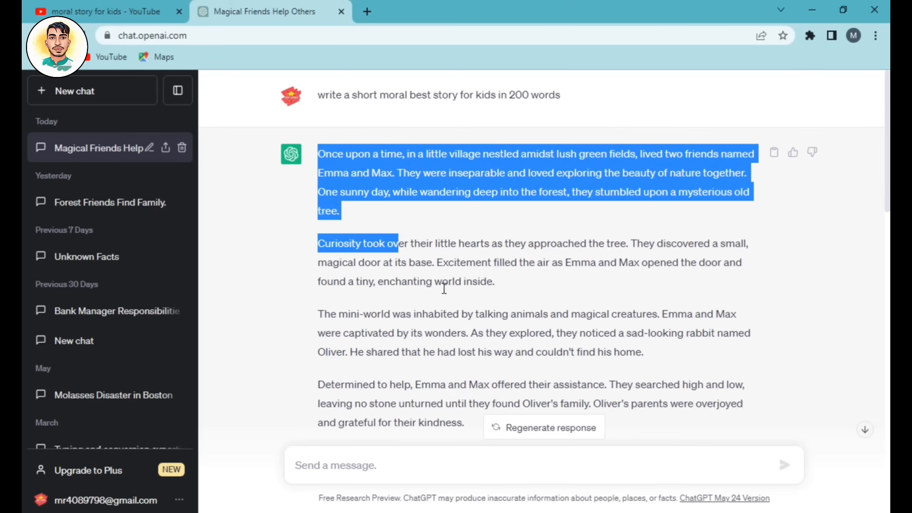
pyautogui.moveTo(444, 289); pyautogui.dragTo(695, 380)
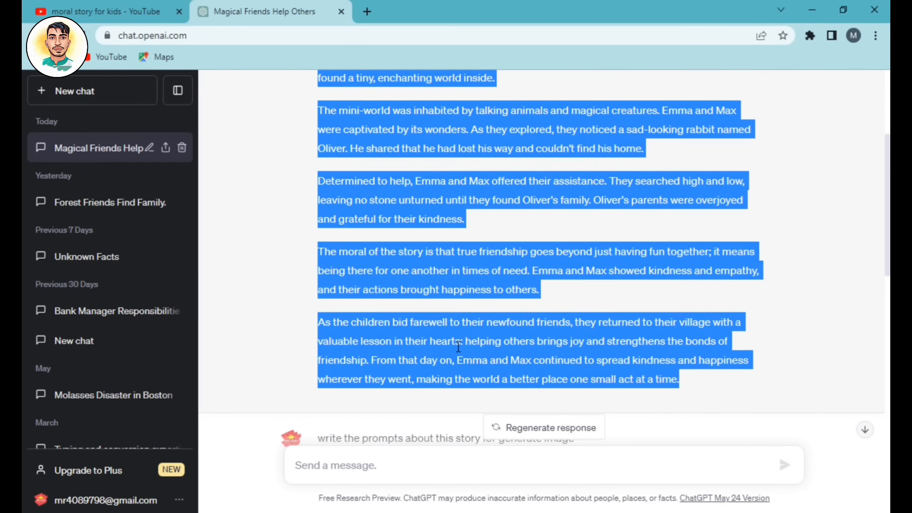
# - Open the text-to-speech site ttsfree.com in a new browser tab
pyautogui.click(367, 11)
pyautogui.click(145, 35)
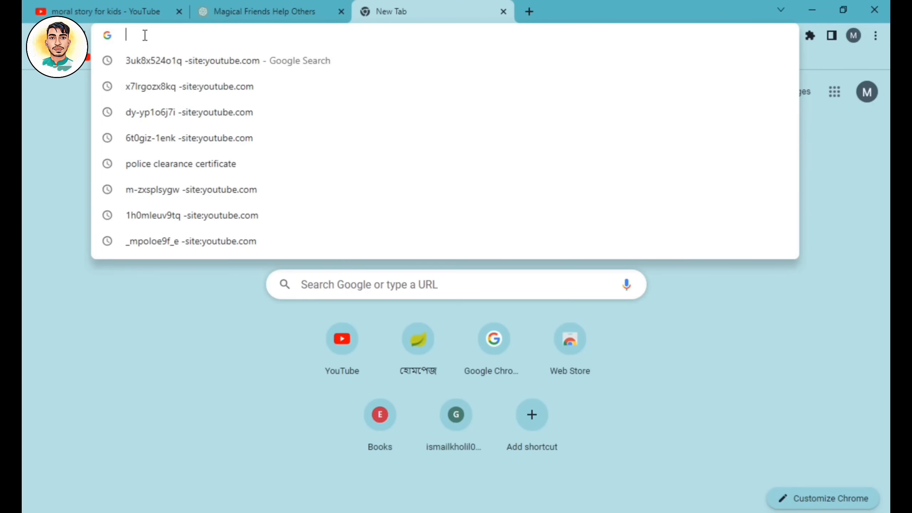
pyautogui.write('ttsfree.com')
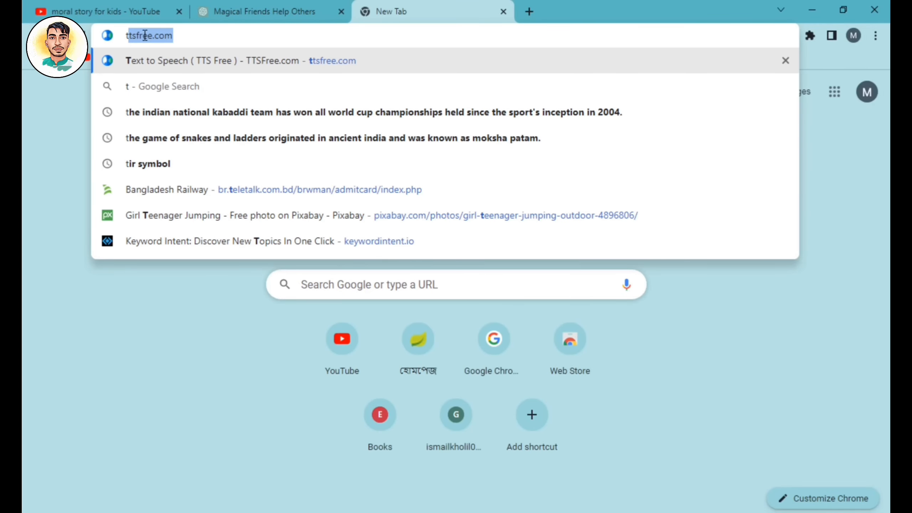
pyautogui.press('Return')
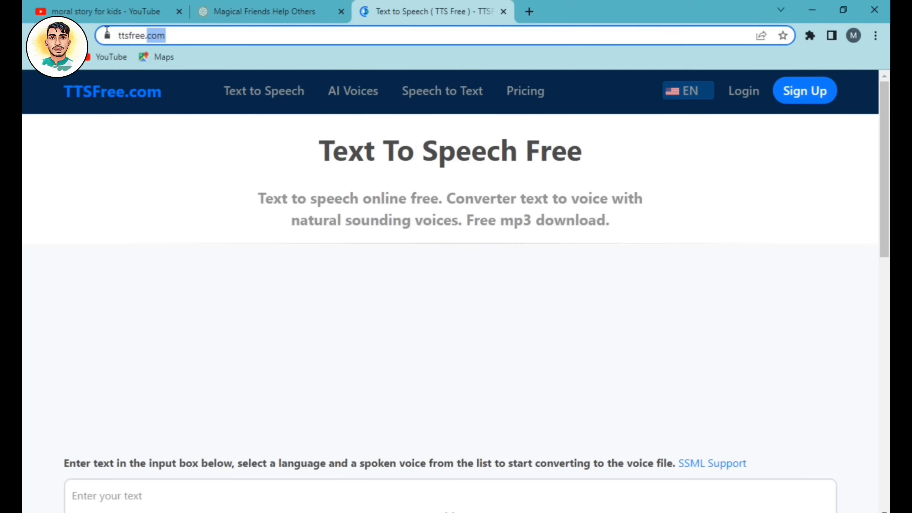
pyautogui.click(145, 35)
# - Enter the story's first two paragraphs, from "Once upon a time" to "enchanting world inside.", as the text for speech conversion
pyautogui.scroll(-5, 511, 353)
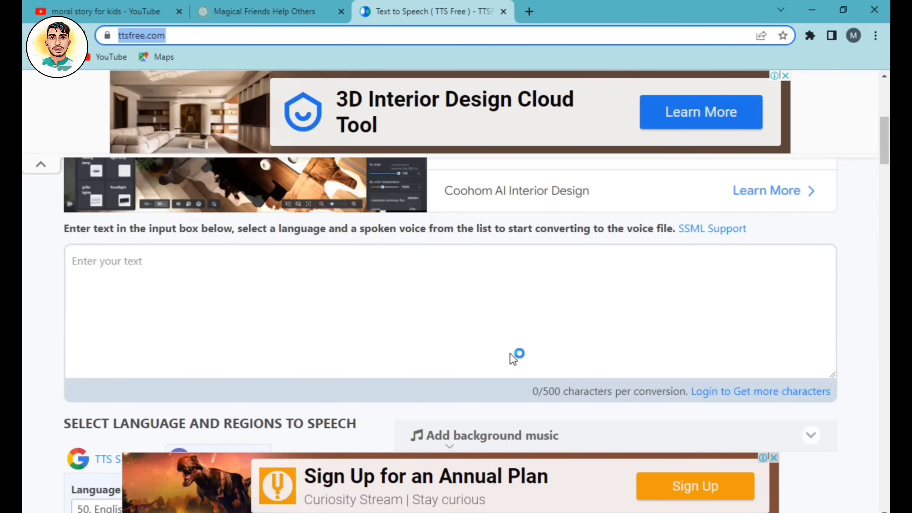
pyautogui.click(152, 258)
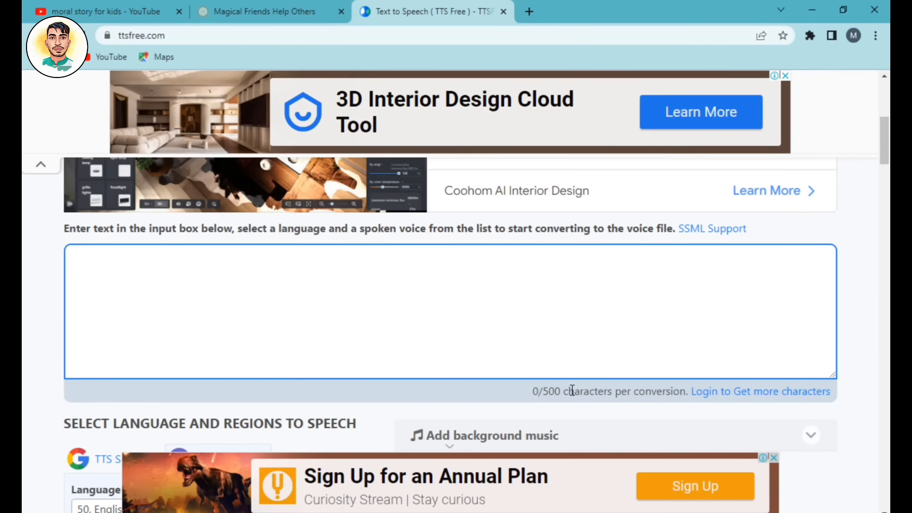
pyautogui.moveTo(566, 389); pyautogui.dragTo(516, 391)
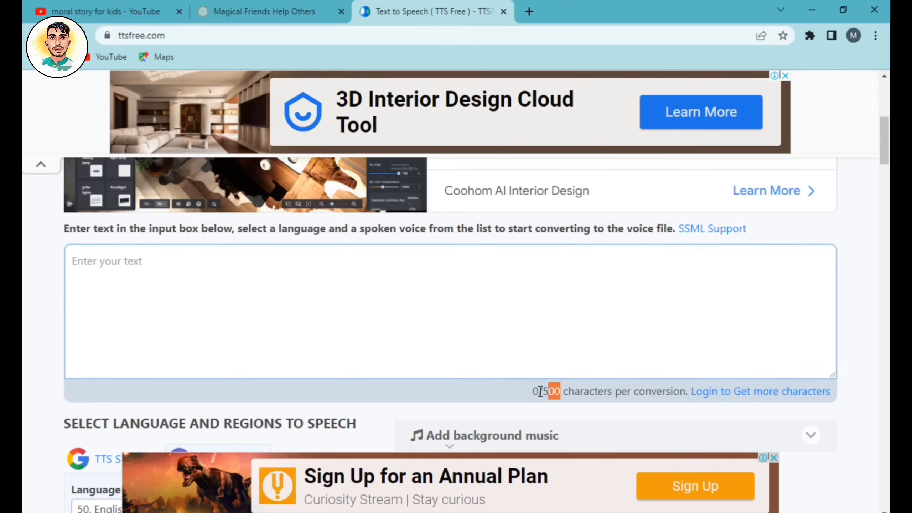
pyautogui.click(199, 291)
pyautogui.write('Once upon a time, in a little village nestled amidst lush green fields, lived two friends named Emma and Max. They were inseparable and loved exploring the beauty of nature together. One sunny day, while wandering deep into the forest, they stumbled upon a mysterious old tree.  Curiosity took over their little hearts as they approached the tree. They discovered a small, magical door at its base. Excitement filled the air as Emma and Max opened the door and found a tiny, enchanting world inside.')
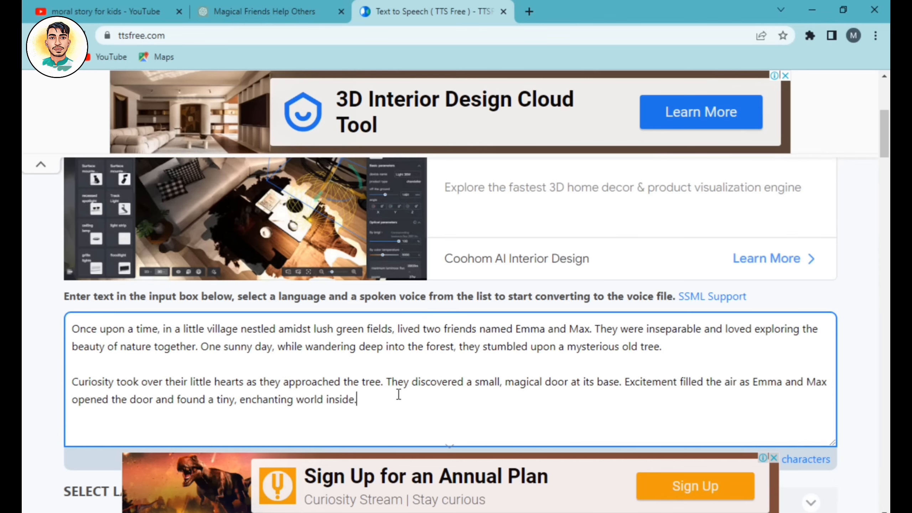
# - Audition the Ana voice for English (United States) on TTS Server 2 and convert the story text to speech
pyautogui.scroll(-3, 528, 366)
pyautogui.scroll(-2, 454, 372)
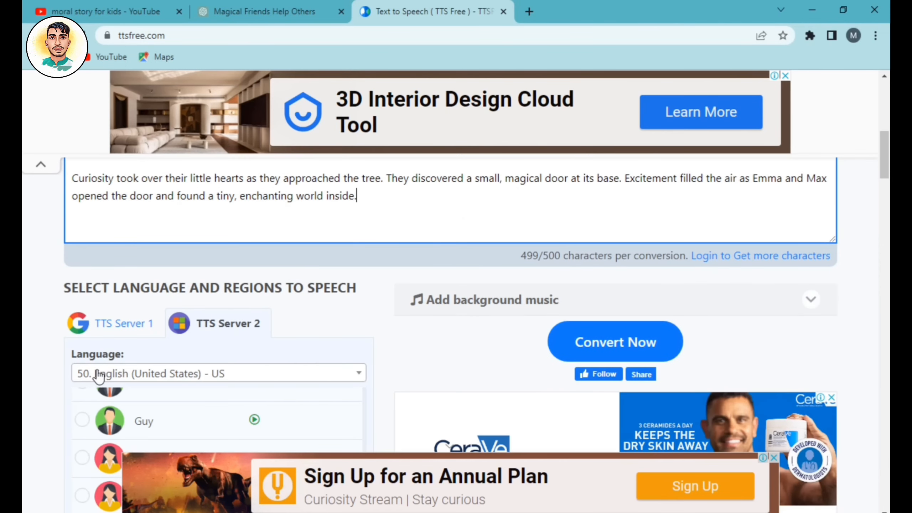
pyautogui.scroll(2, 111, 413)
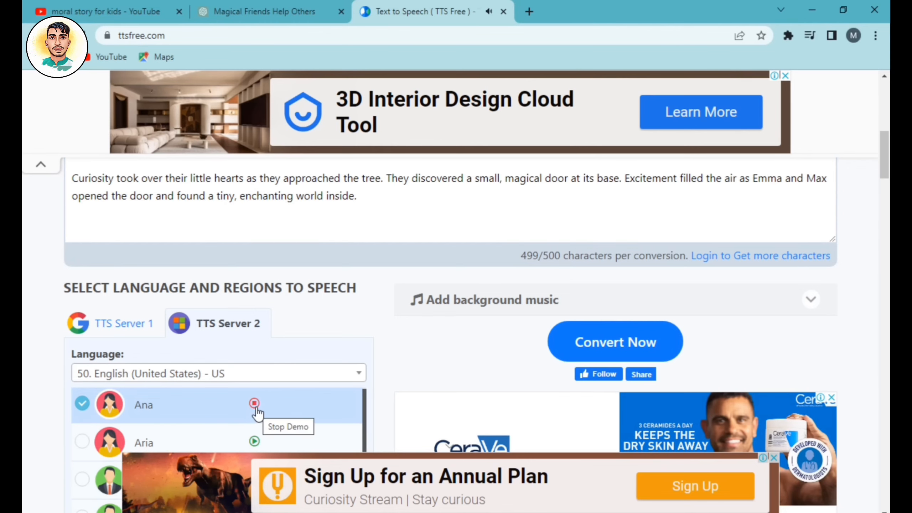
pyautogui.click(255, 403)
pyautogui.scroll(-2, 550, 362)
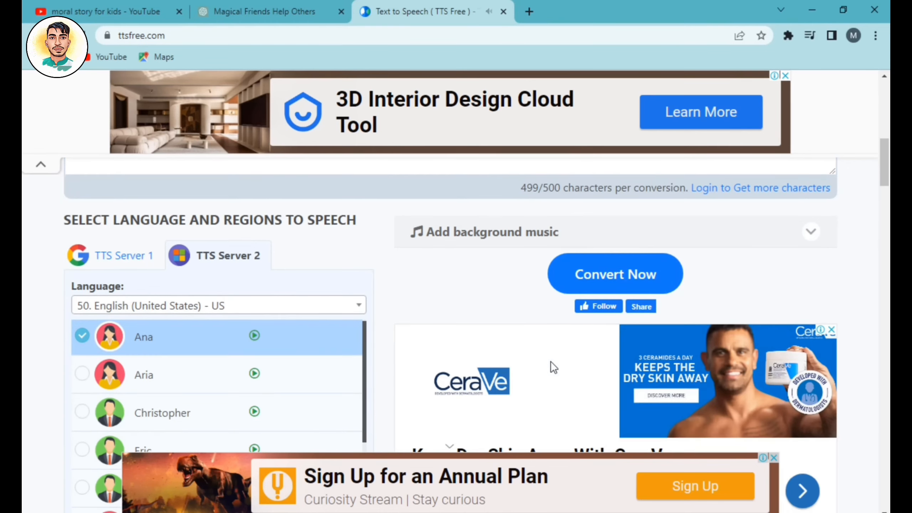
pyautogui.click(632, 276)
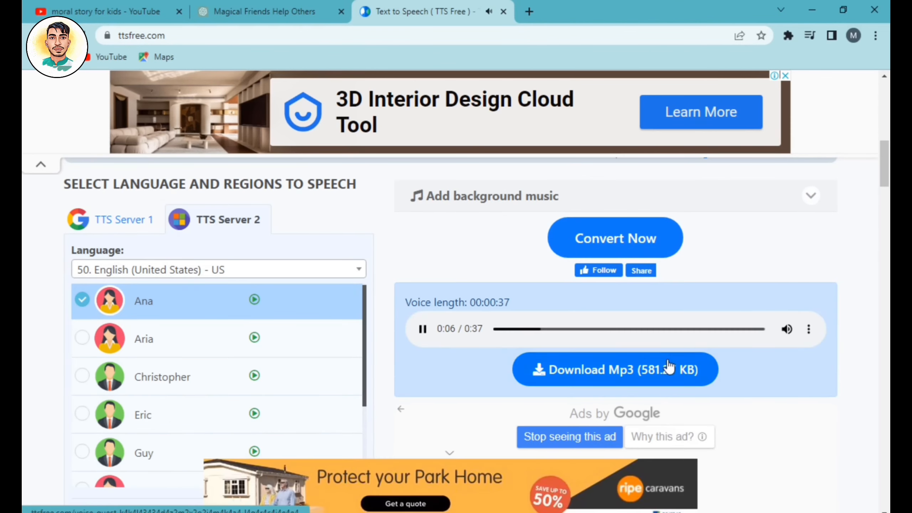
# - Download the generated speech as Audio 1.mp3 into the Vie for kids folder, replacing the existing file
pyautogui.click(597, 381)
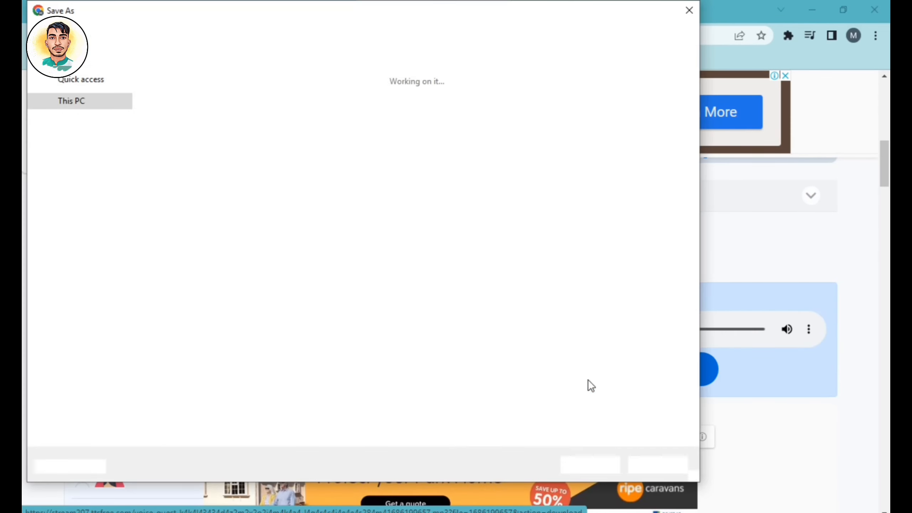
pyautogui.click(140, 417)
pyautogui.moveTo(125, 419); pyautogui.dragTo(173, 416)
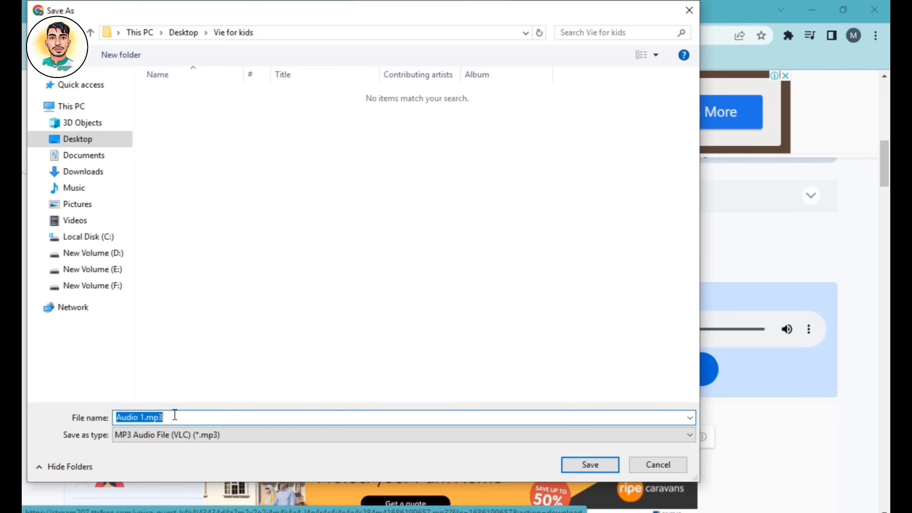
pyautogui.click(589, 465)
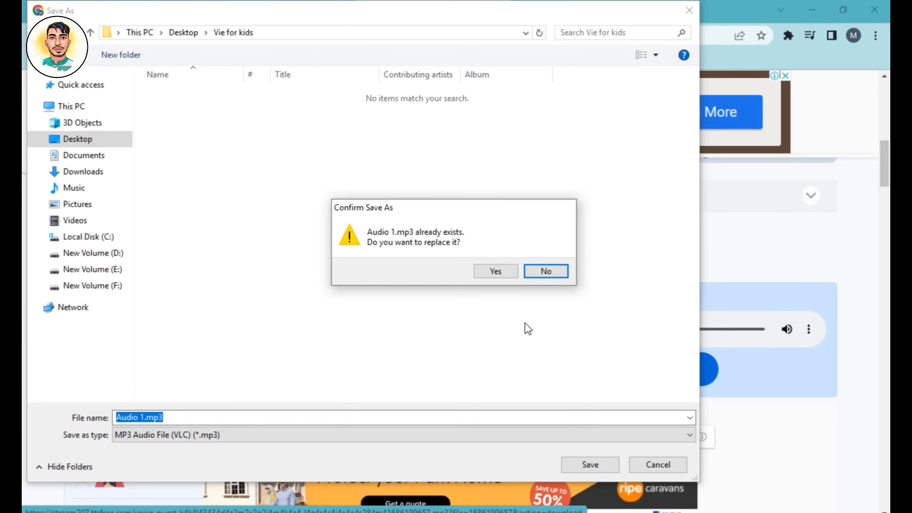
pyautogui.click(496, 270)
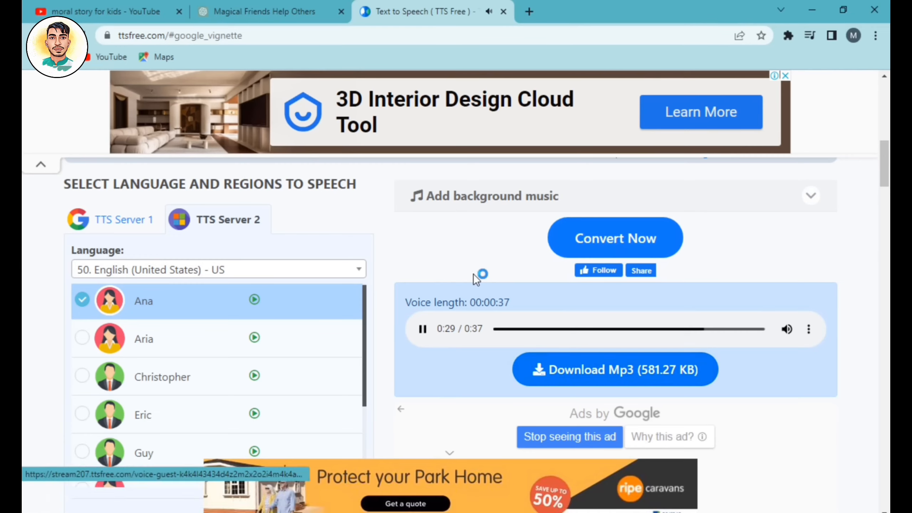
# - Download the last story part's speech as Audio 4.mp3 into the Vie for kids folder
pyautogui.scroll(4, 451, 354)
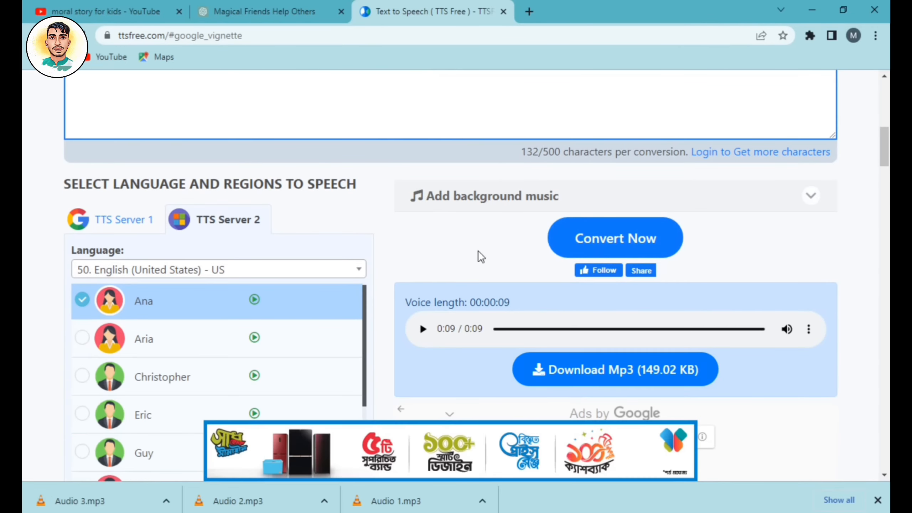
pyautogui.click(579, 372)
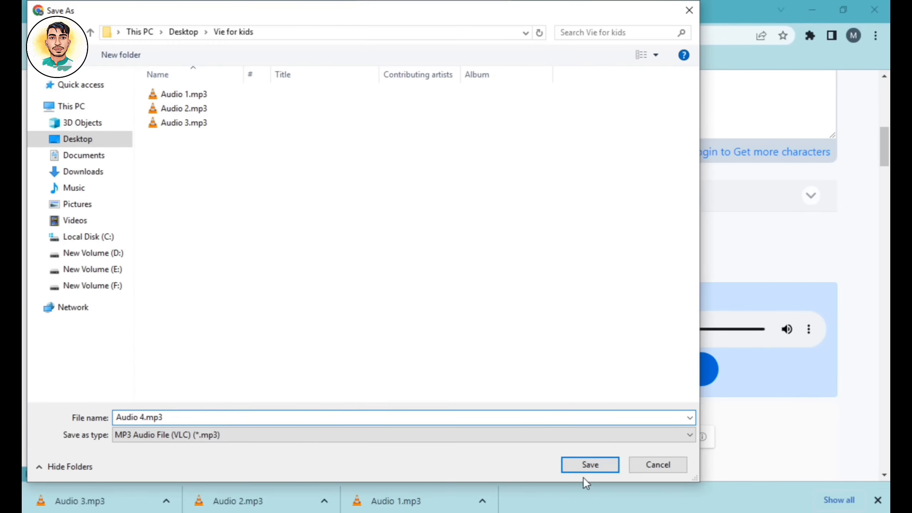
pyautogui.click(585, 464)
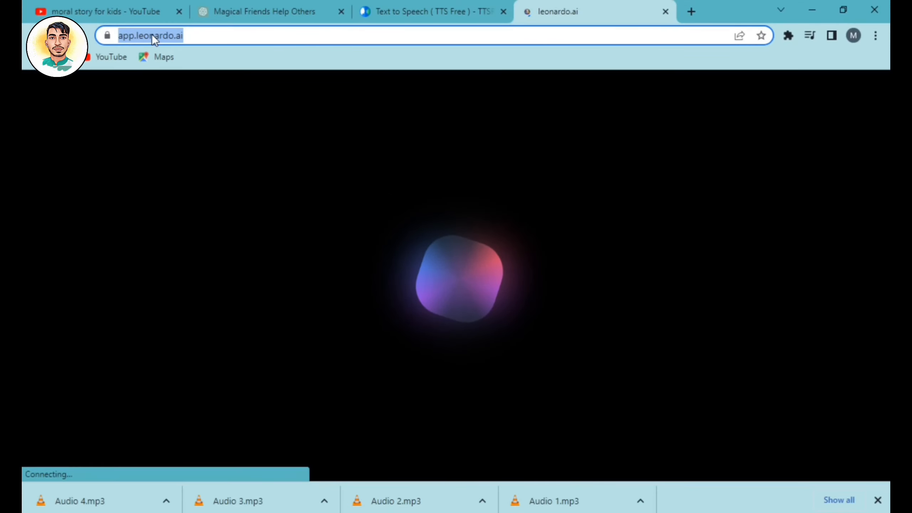
# - Replace the image prompt in Leonardo.Ai with "The Magical Tree and the Lost Rabbit", copied from the chat's title list
pyautogui.click(273, 209)
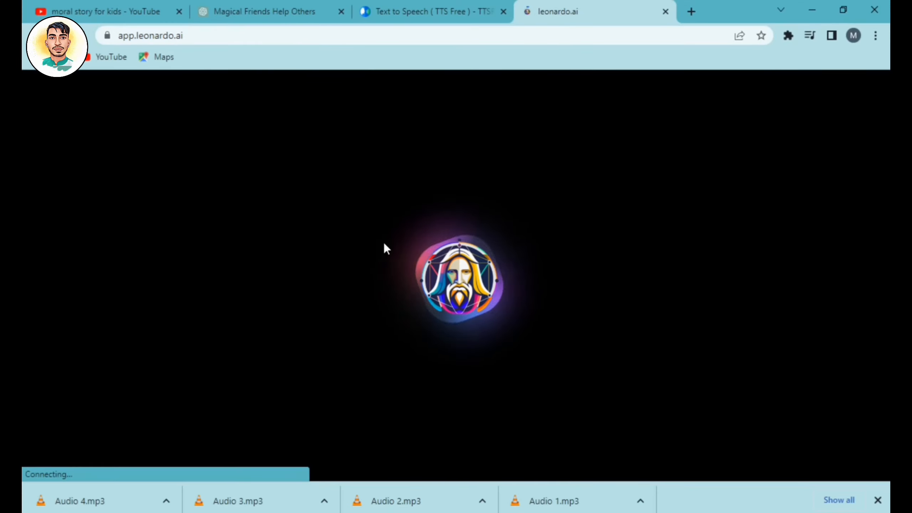
pyautogui.scroll(-1, 111, 369)
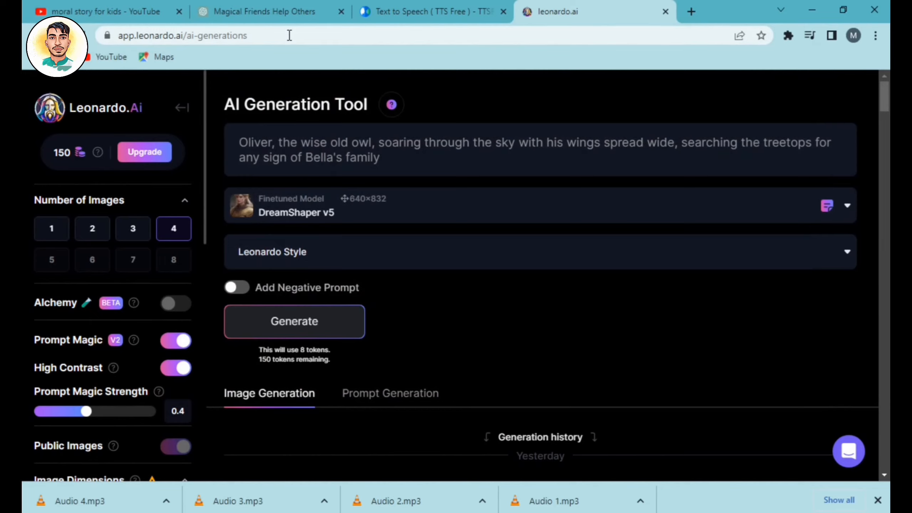
pyautogui.click(259, 13)
pyautogui.moveTo(518, 207); pyautogui.dragTo(366, 208)
pyautogui.click(313, 157)
pyautogui.hotkey('ctrl', 'a')
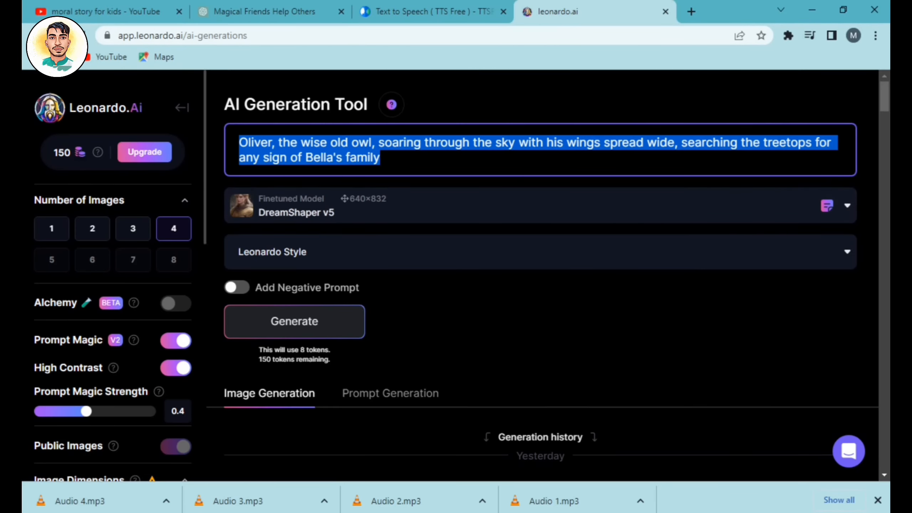
pyautogui.write('"The Magical Tree and the Lost Rabbit"')
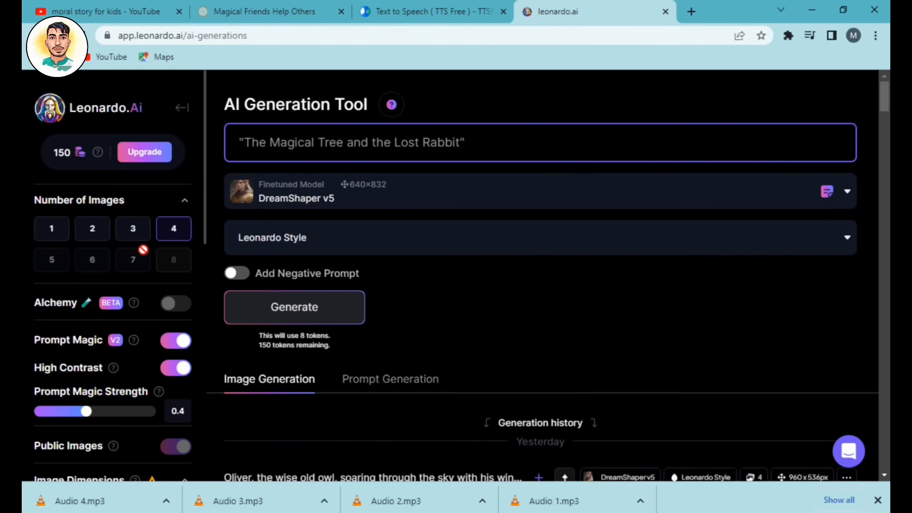
# - Set the number of images to 2 and the aspect ratio to 16:9, and generate the images
pyautogui.click(92, 233)
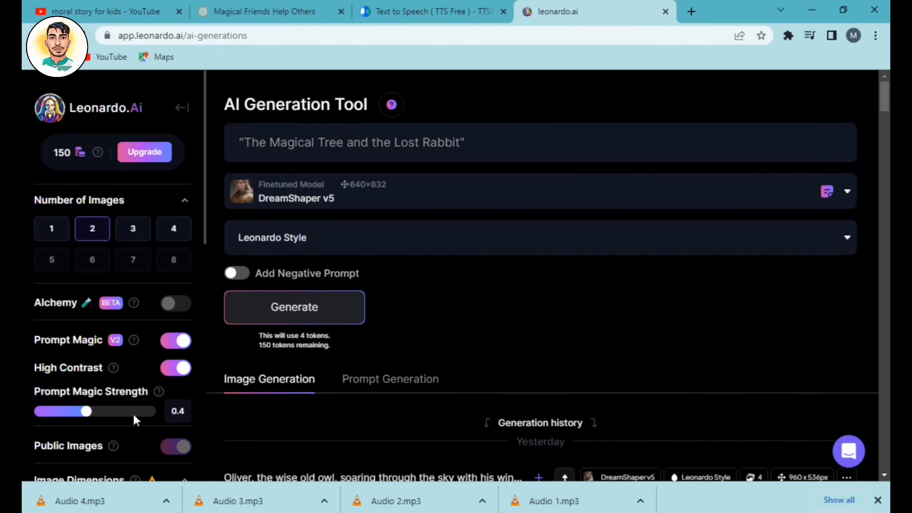
pyautogui.scroll(-4, 135, 420)
pyautogui.scroll(-4, 139, 373)
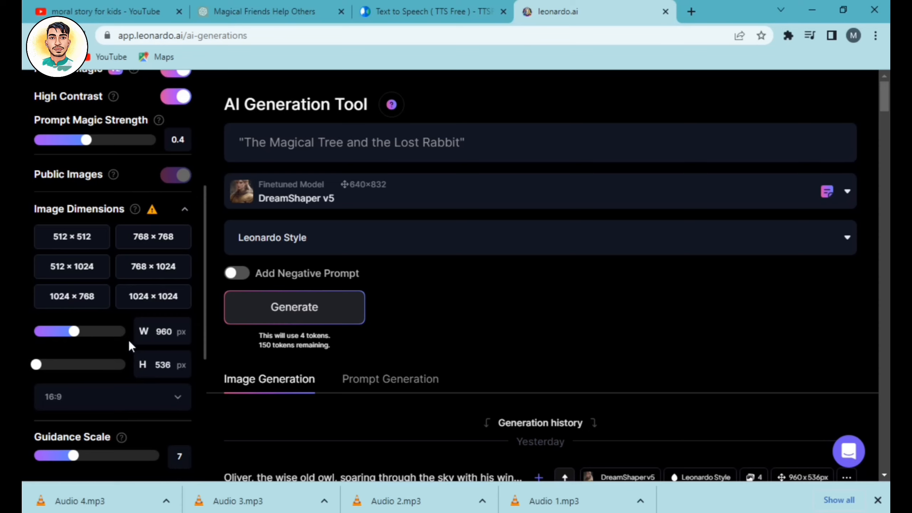
pyautogui.click(127, 400)
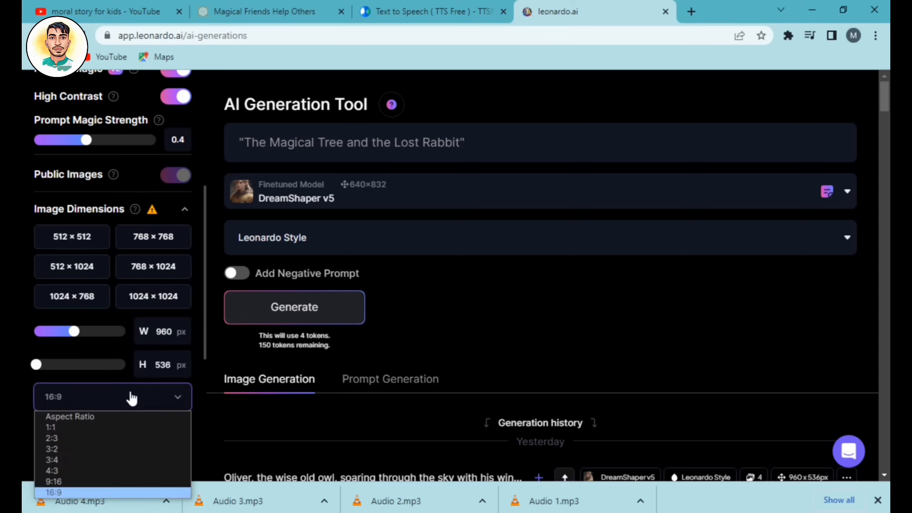
pyautogui.click(62, 494)
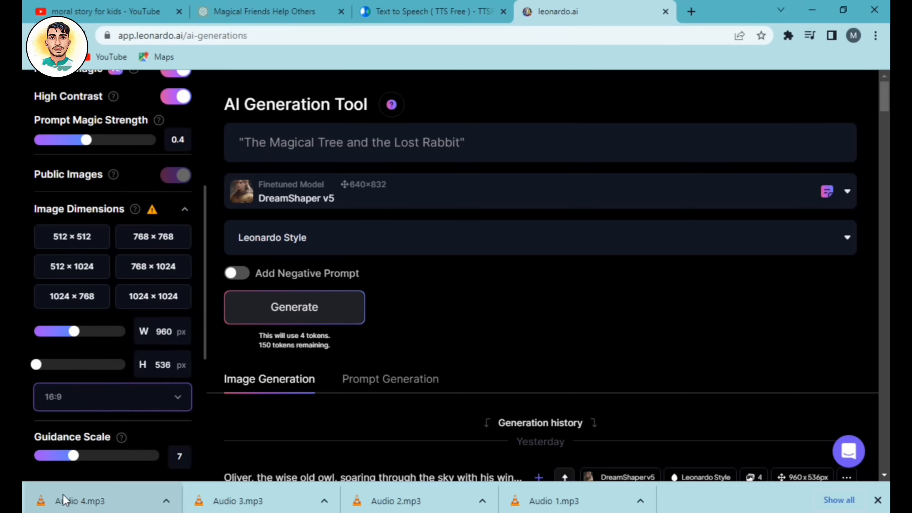
pyautogui.click(283, 313)
# - Browse the generated images enlarged, starting from "Emma and Max's Enchanting Adventure", and download one as a JPEG into the Vie for kids folder
pyautogui.scroll(-5, 496, 294)
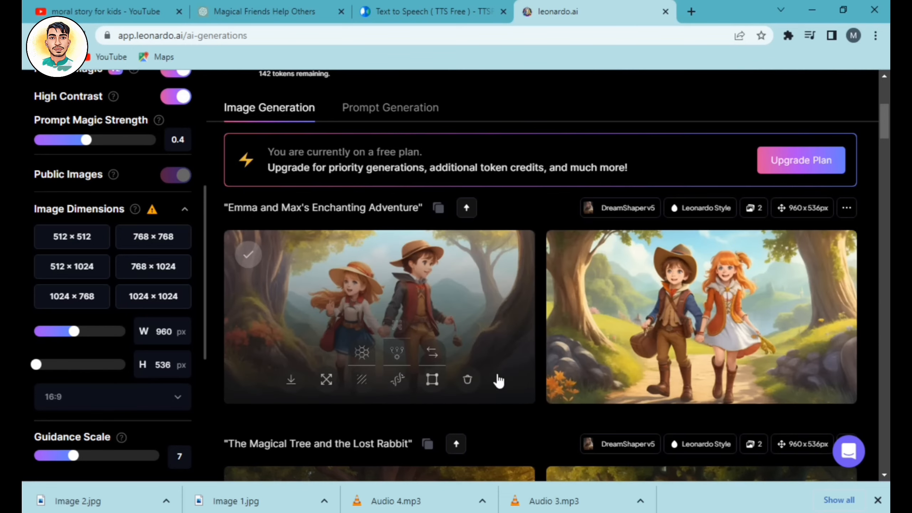
pyautogui.click(428, 280)
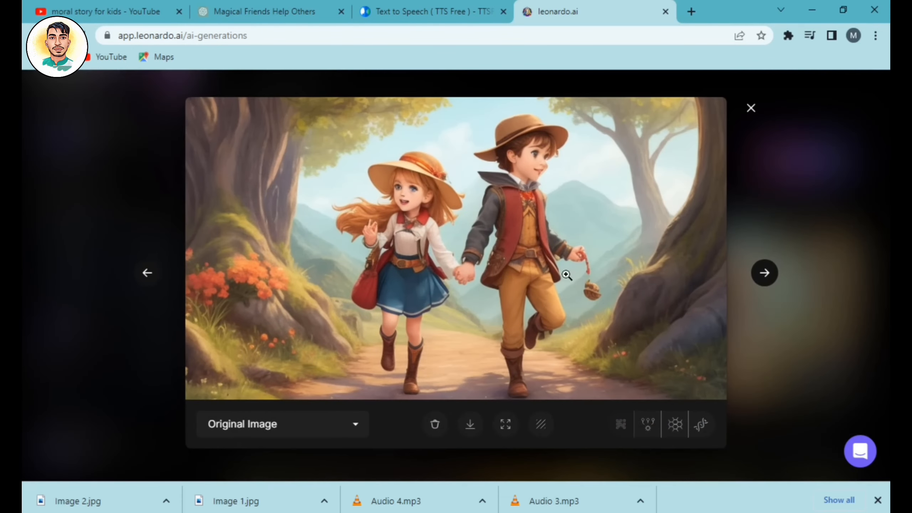
pyautogui.click(775, 275)
pyautogui.click(772, 275)
pyautogui.click(466, 425)
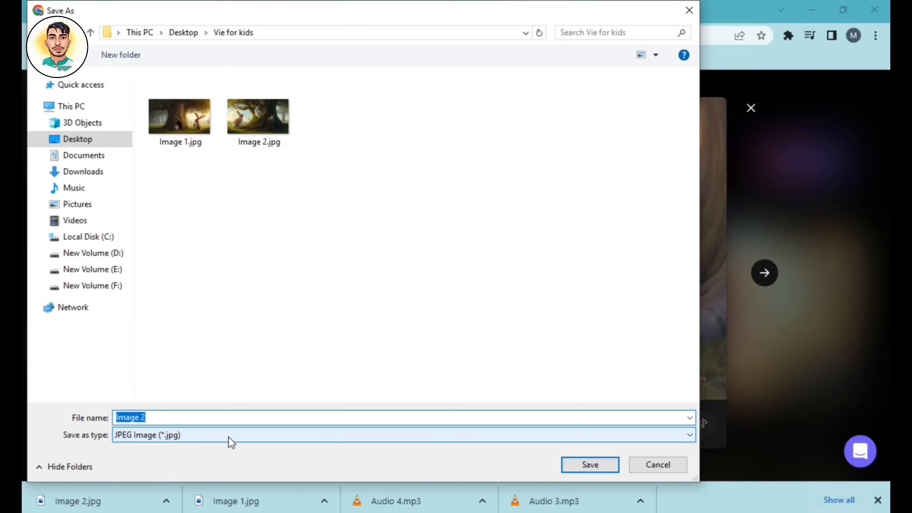
pyautogui.write('Image')
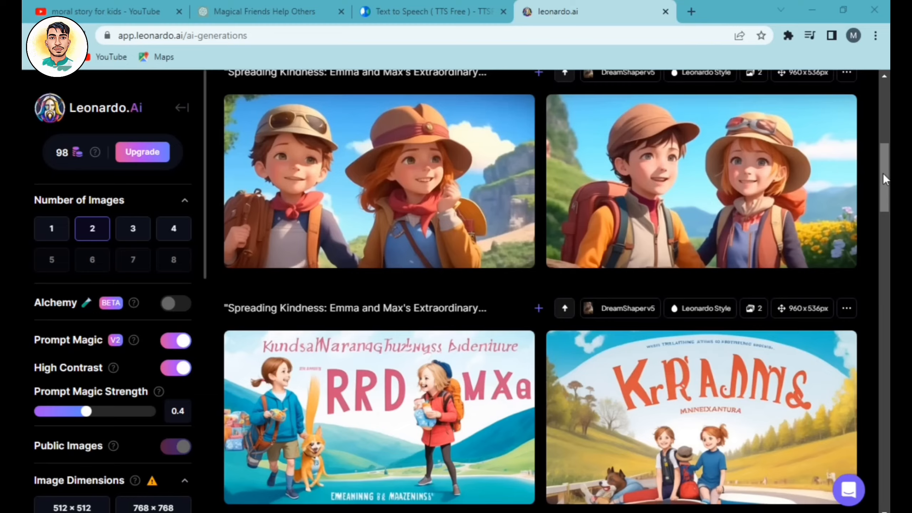
pyautogui.scroll(-12, 884, 178)
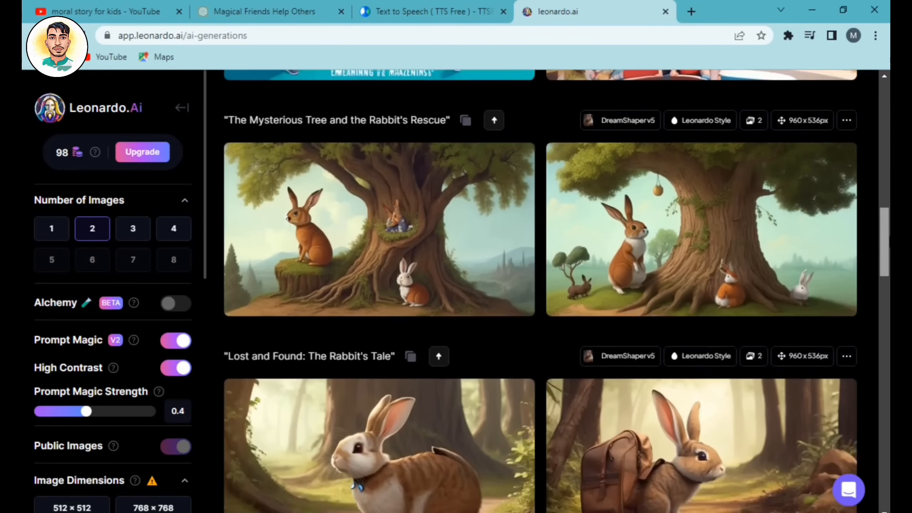
pyautogui.scroll(-20, 884, 390)
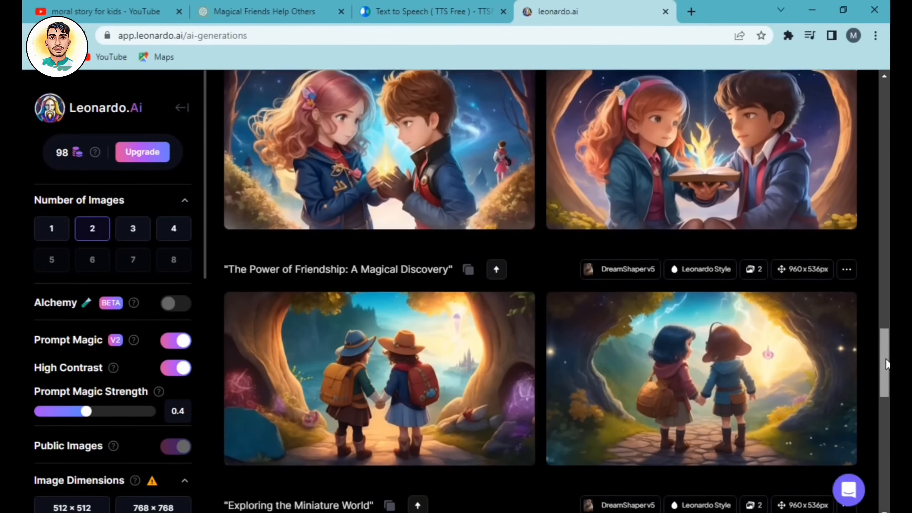
pyautogui.scroll(-5, 883, 390)
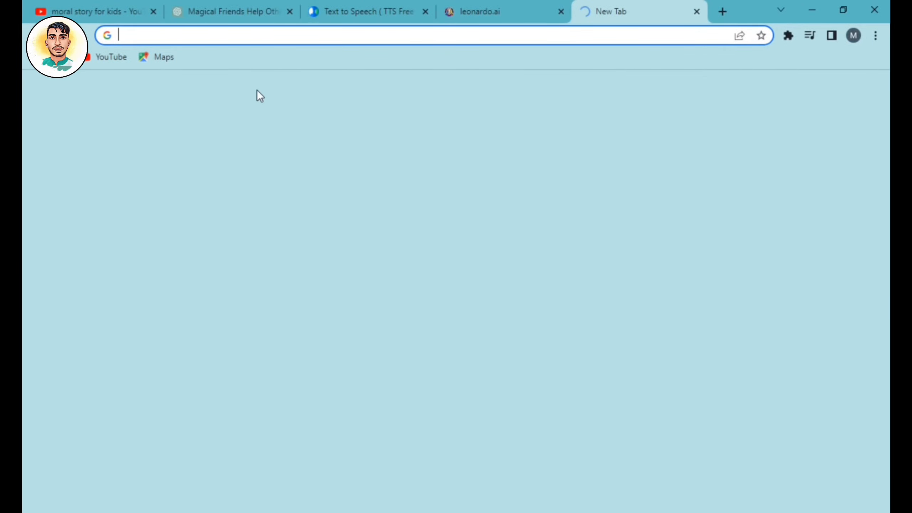
# - Find the LeiaPix Converter with a web search for "leiapix" and upload the miniature village image from the Vie for kids folder on the Desktop
pyautogui.write('leiapix')
pyautogui.press('Return')
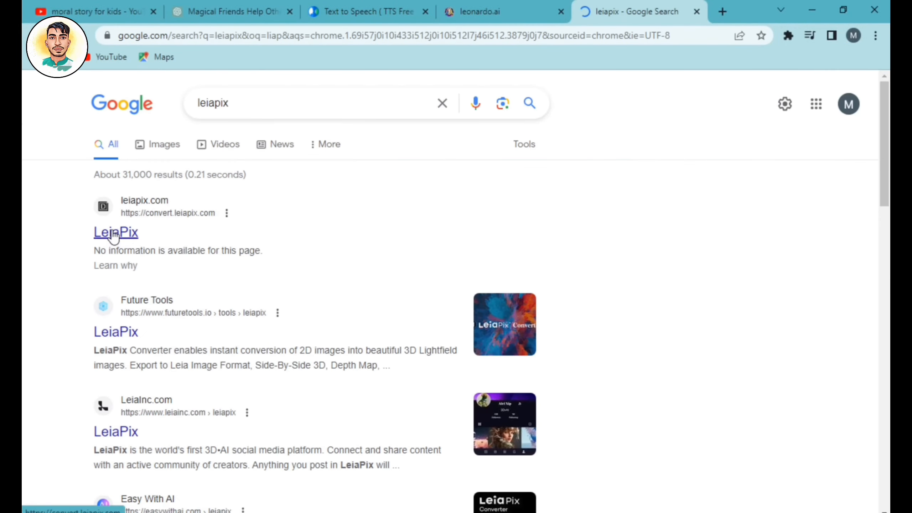
pyautogui.click(114, 235)
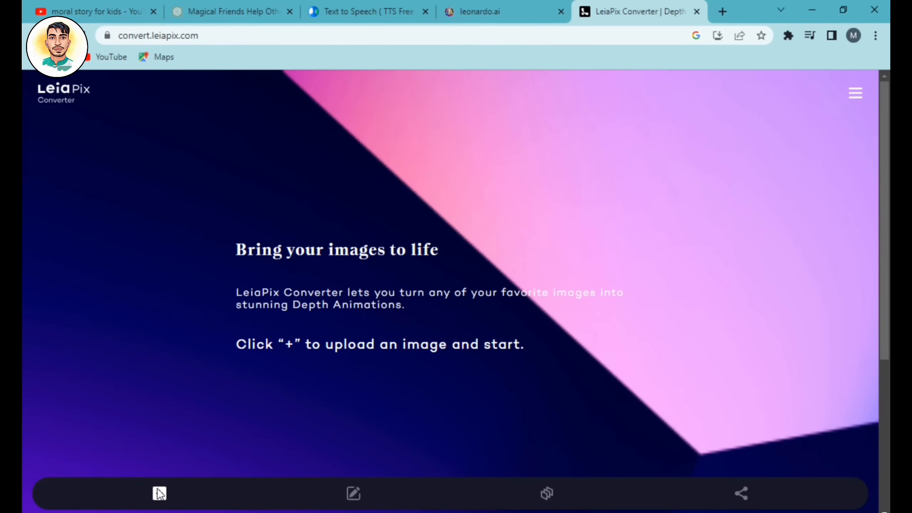
pyautogui.click(160, 494)
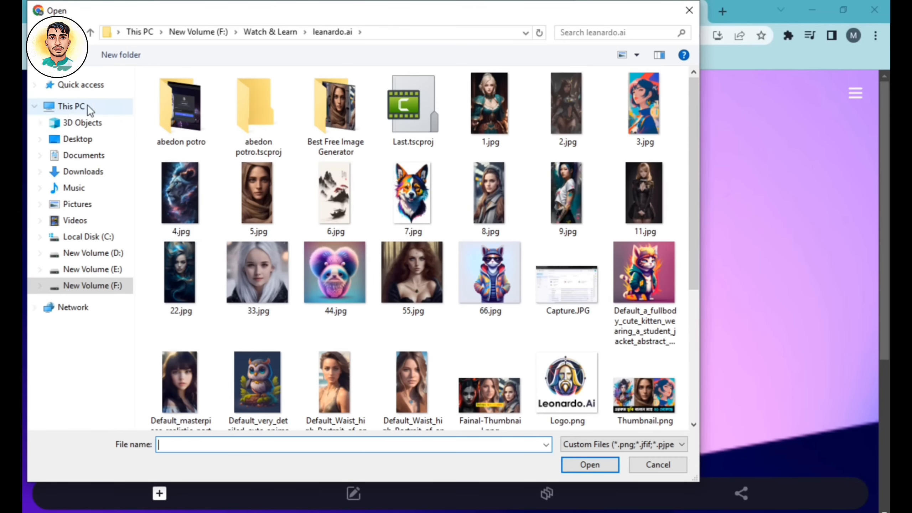
pyautogui.click(74, 139)
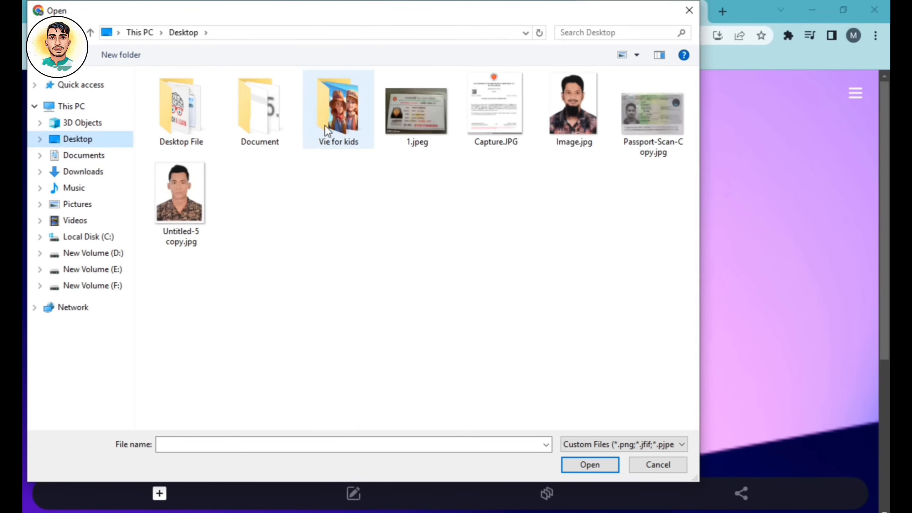
pyautogui.doubleClick(323, 142)
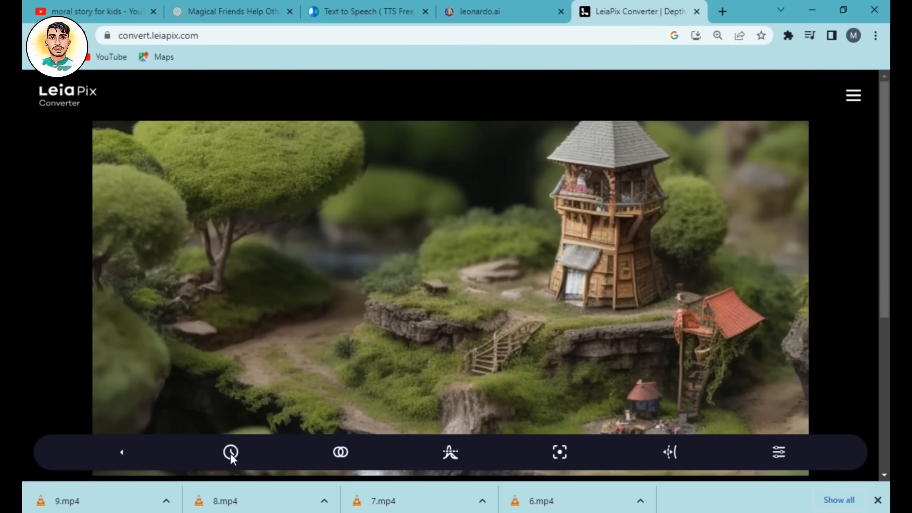
# - Set the animation length to 5s and try the vertical ellipse motion style before choosing the circle style
pyautogui.click(231, 453)
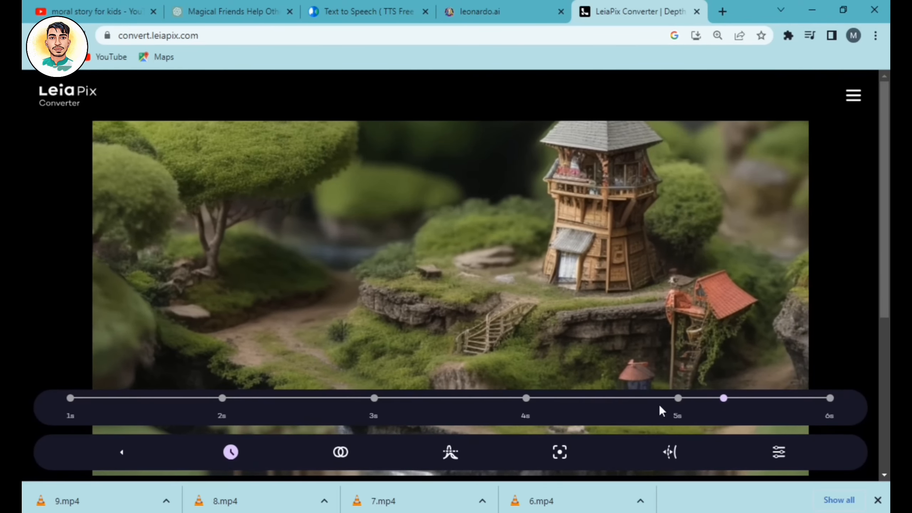
pyautogui.click(678, 399)
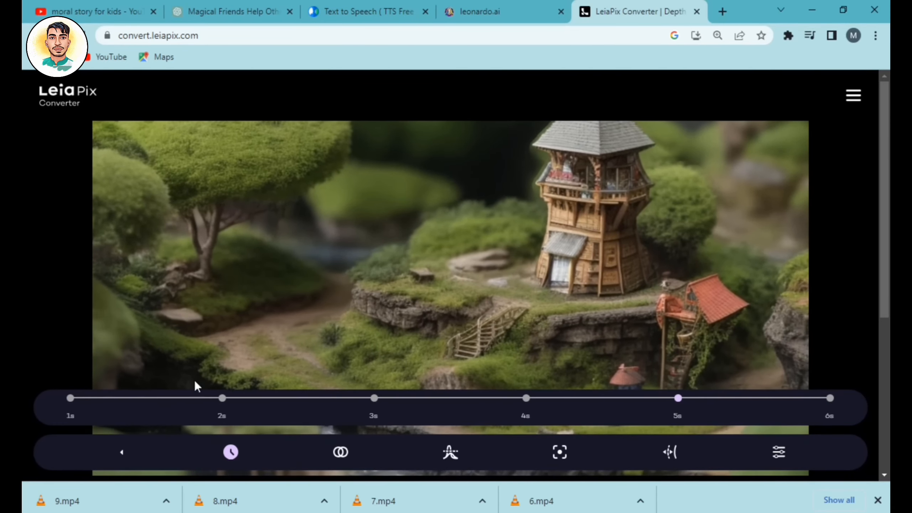
pyautogui.click(342, 454)
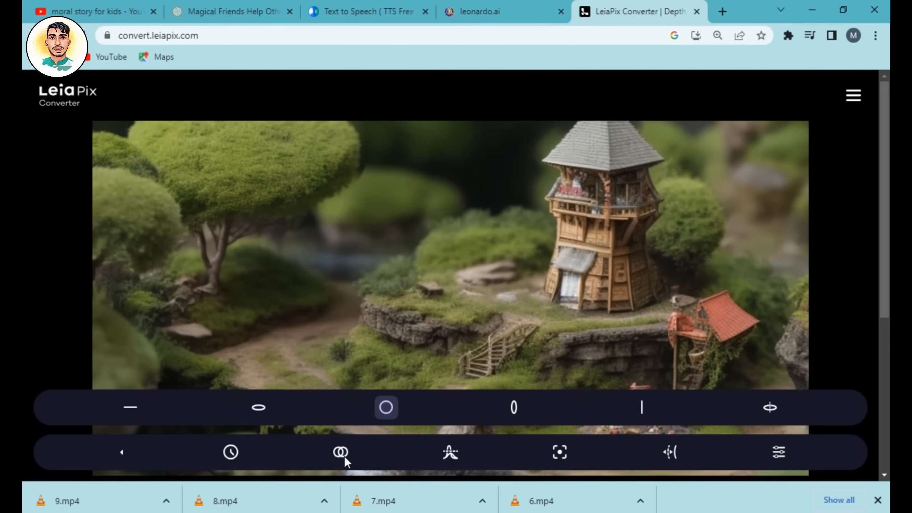
pyautogui.click(516, 409)
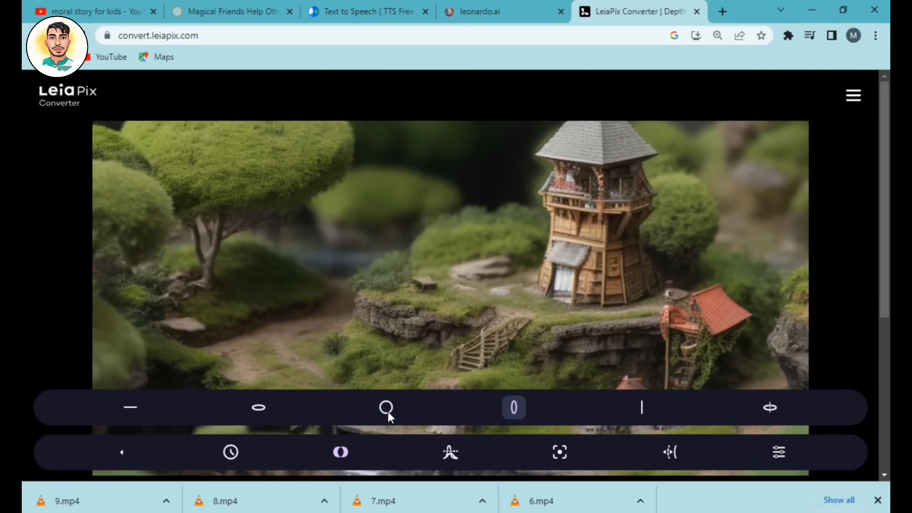
pyautogui.click(386, 409)
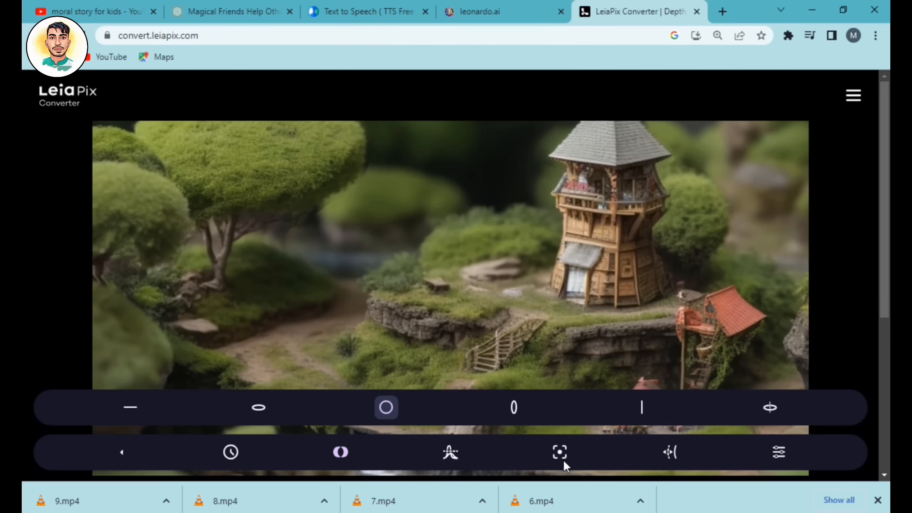
# - Export the finished depth animation of the village image to the device as an MP4
pyautogui.click(124, 453)
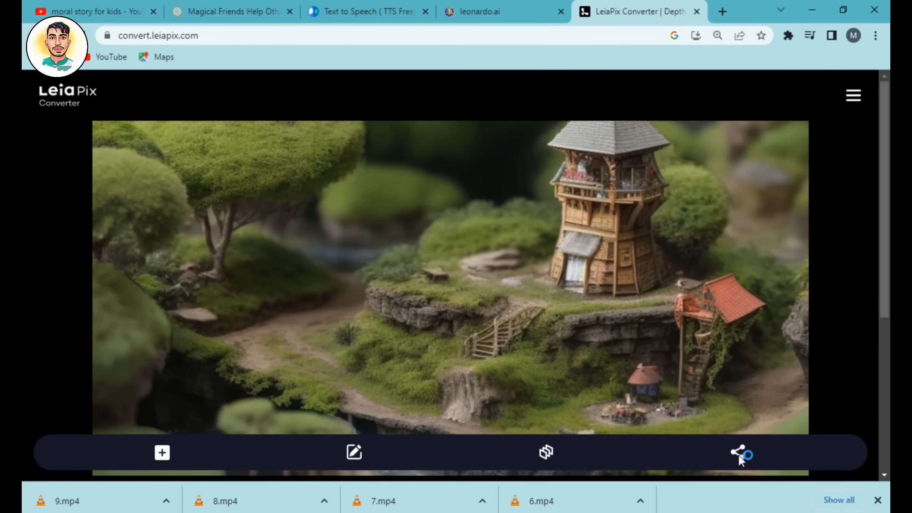
pyautogui.click(738, 453)
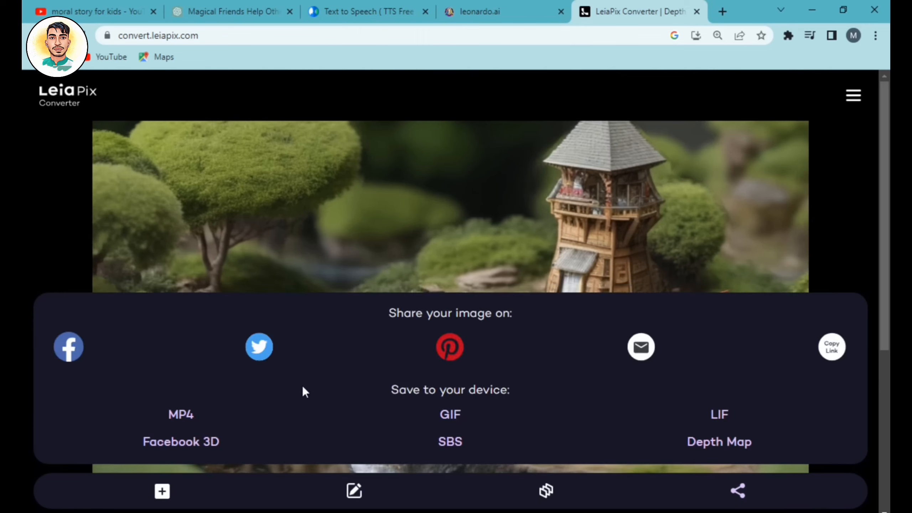
pyautogui.click(177, 413)
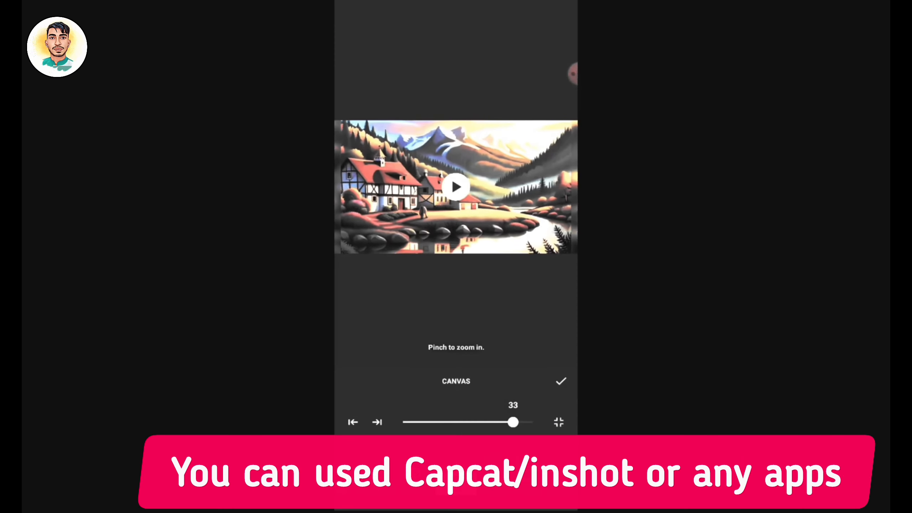
# - In the InShot mobile editor, set the village clip's canvas zoom to 47 and add the synthesized_audio (1) voice track to the timeline
pyautogui.moveTo(513, 422); pyautogui.dragTo(529, 422)
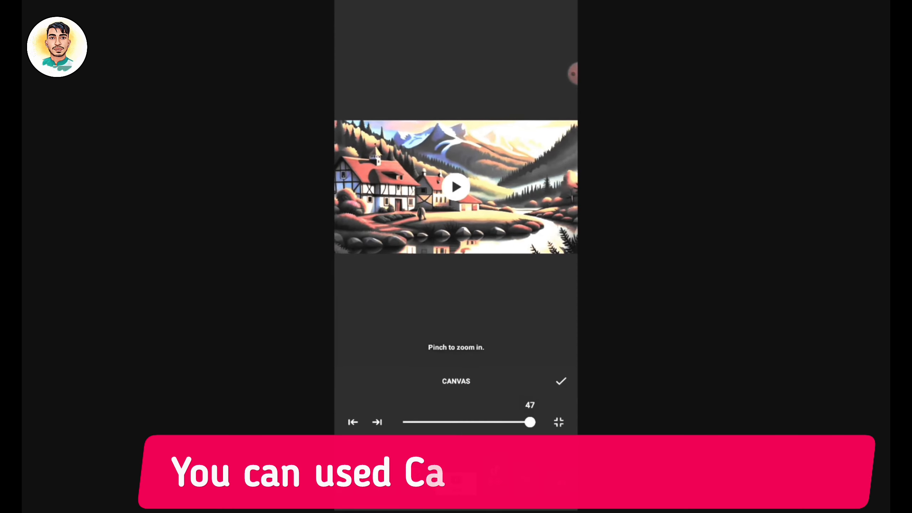
pyautogui.click(560, 381)
pyautogui.click(391, 436)
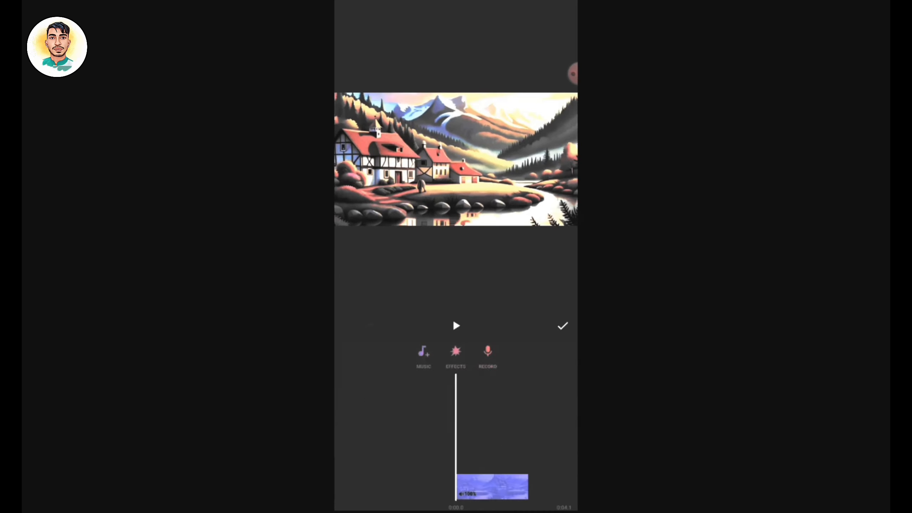
pyautogui.click(424, 357)
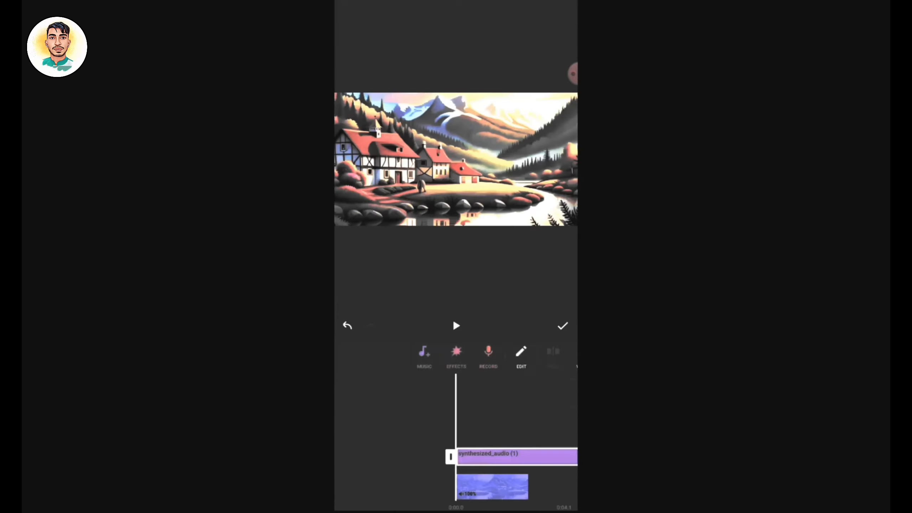
pyautogui.click(456, 325)
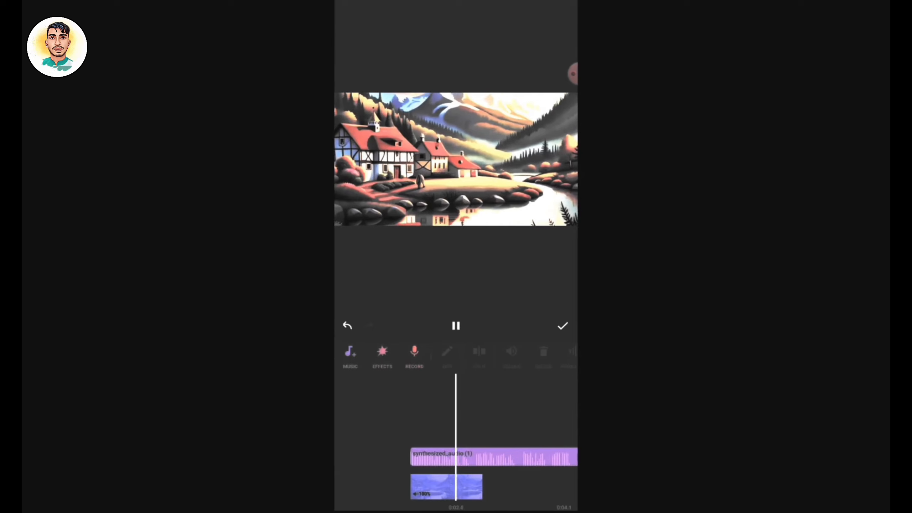
pyautogui.click(562, 325)
# - Add the clip of the boy in a suit after the village clip and apply the fourth Basic transition between them
pyautogui.click(357, 476)
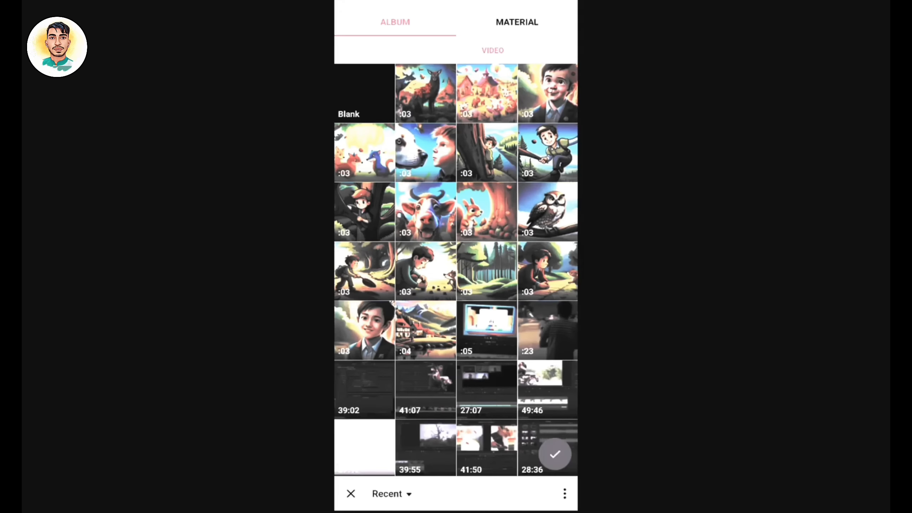
pyautogui.click(364, 330)
pyautogui.click(555, 454)
pyautogui.click(438, 478)
pyautogui.click(454, 402)
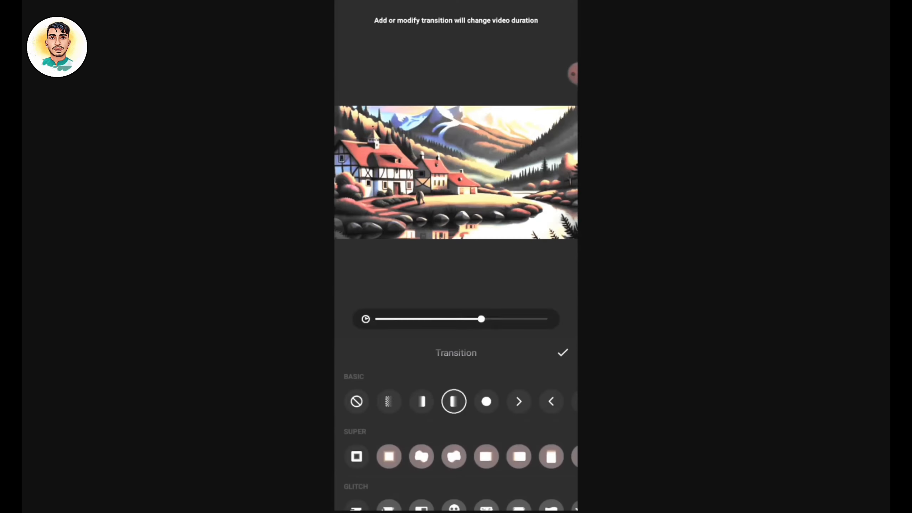
pyautogui.click(562, 353)
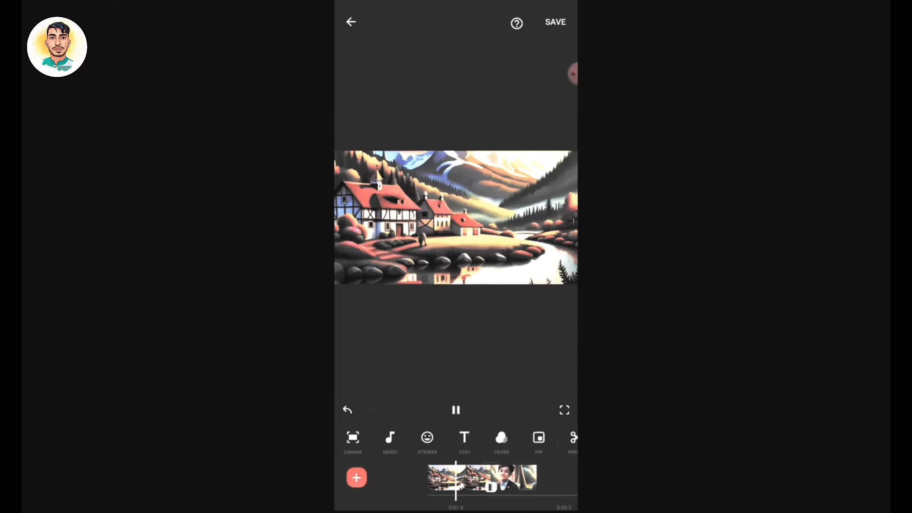
pyautogui.click(352, 437)
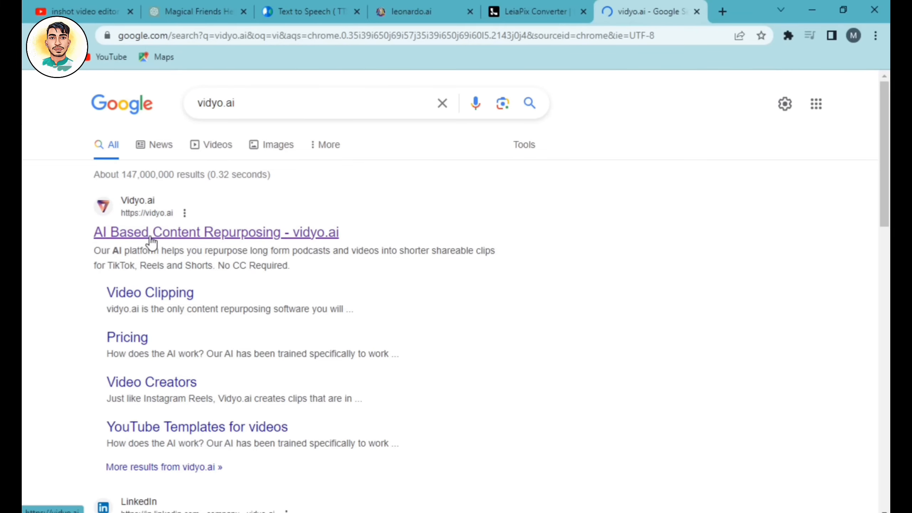
# - Open the vidyo.ai website in the browser and import Final Video.mp4 from the Final Video folder
pyautogui.click(160, 245)
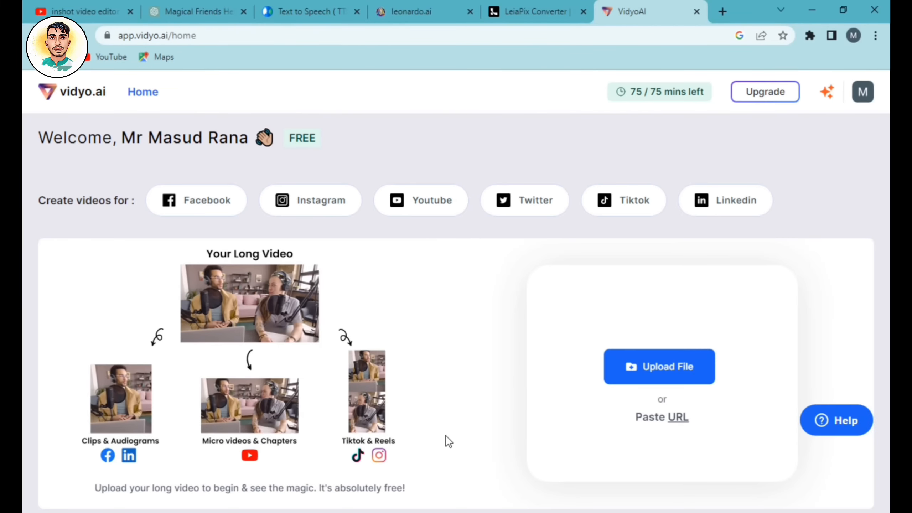
pyautogui.click(647, 366)
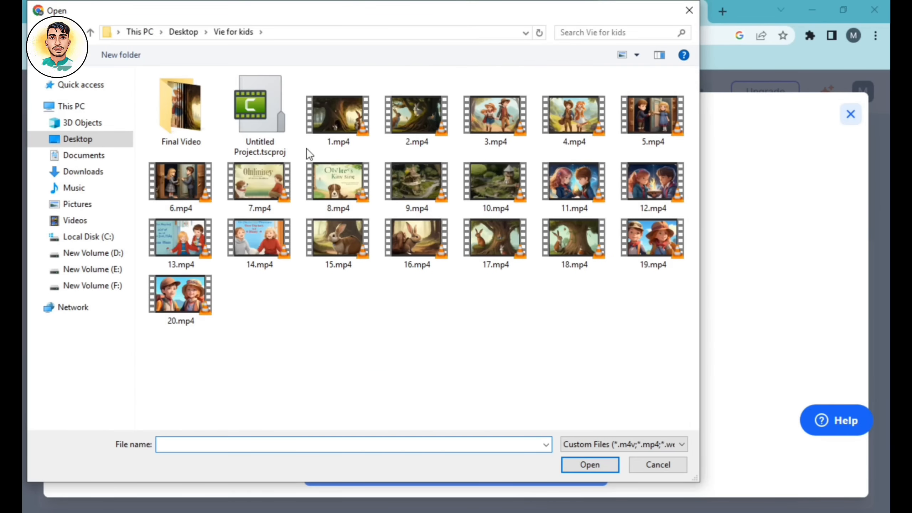
pyautogui.doubleClick(180, 110)
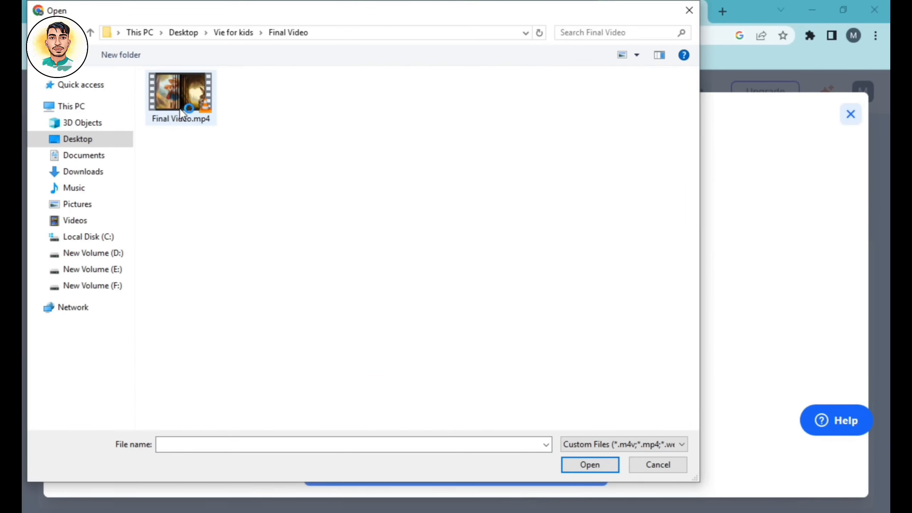
pyautogui.click(179, 108)
pyautogui.doubleClick(180, 109)
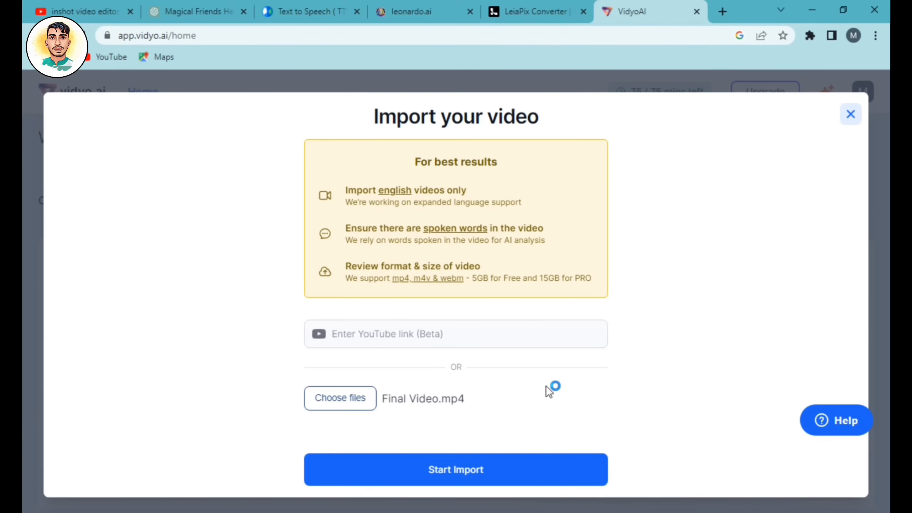
pyautogui.click(443, 471)
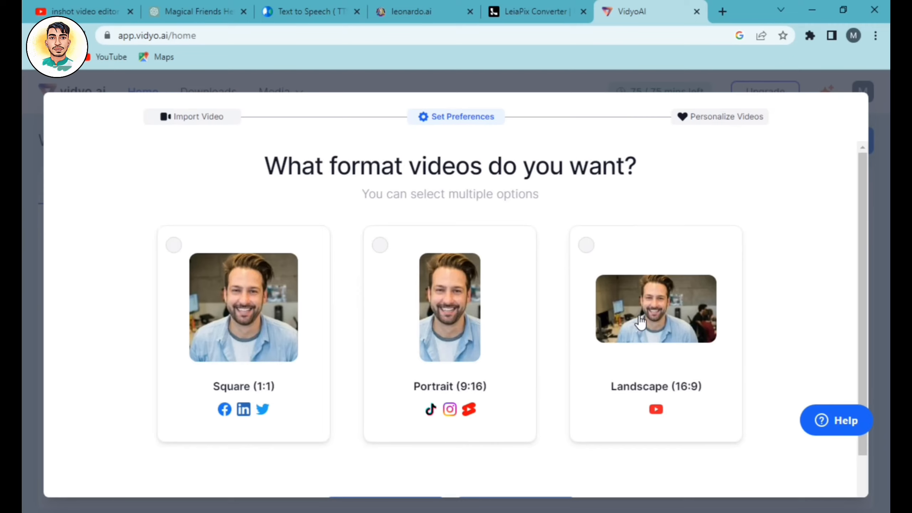
# - Complete the import preferences with the Landscape (16:9) format and at least three landscape templates, leaving the YouTube handle empty
pyautogui.scroll(-2, 588, 404)
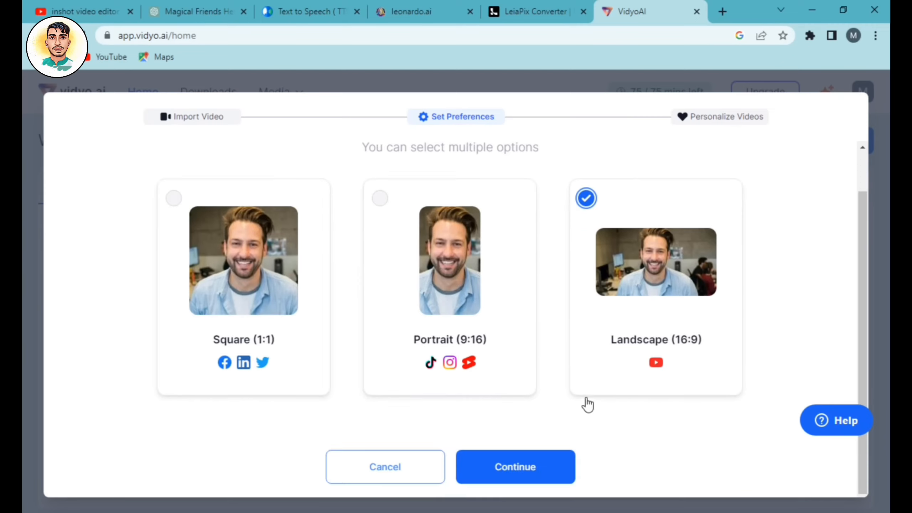
pyautogui.click(543, 460)
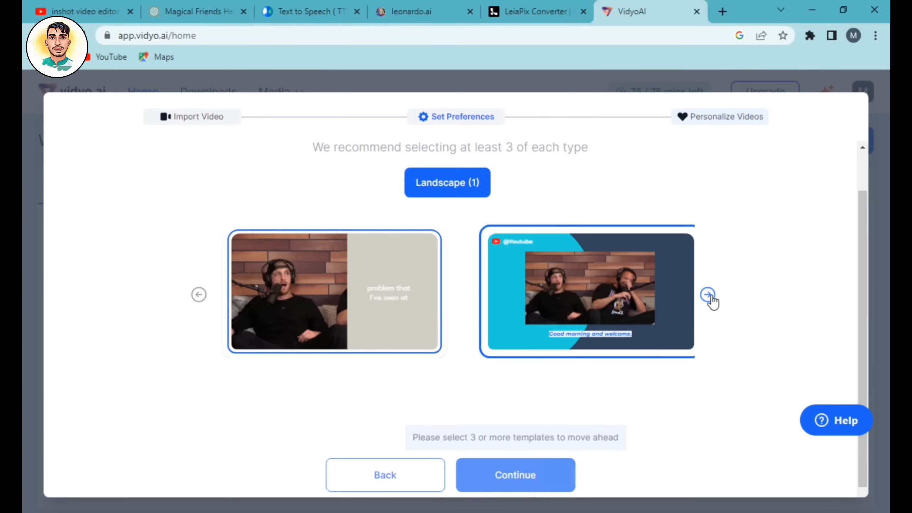
pyautogui.click(709, 295)
pyautogui.click(514, 475)
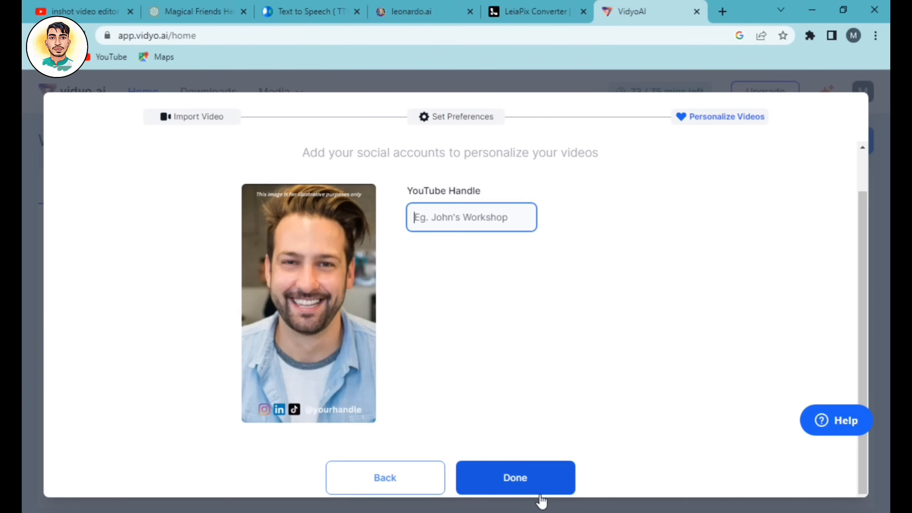
pyautogui.click(539, 482)
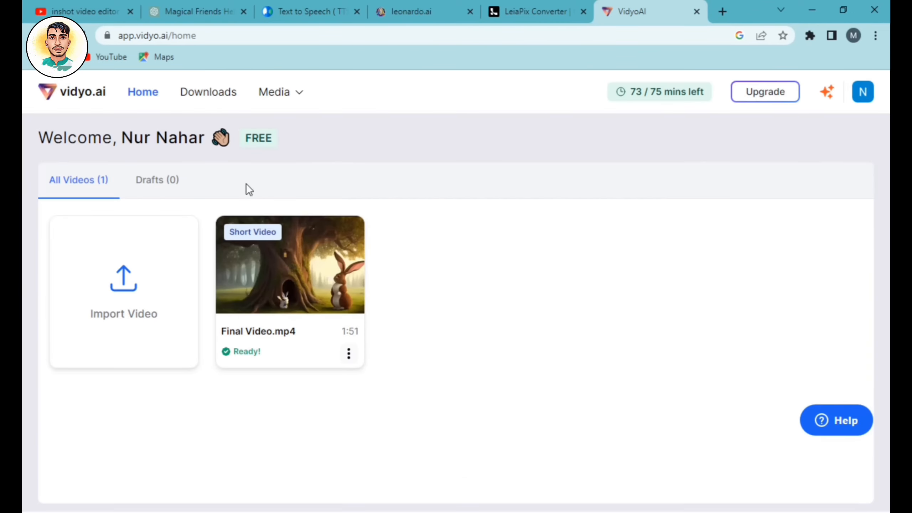
# - Open the imported Final Video.mp4 in the editor, try the Portrait Split (9:16) format, and set it to Landscape (16:9)
pyautogui.click(305, 272)
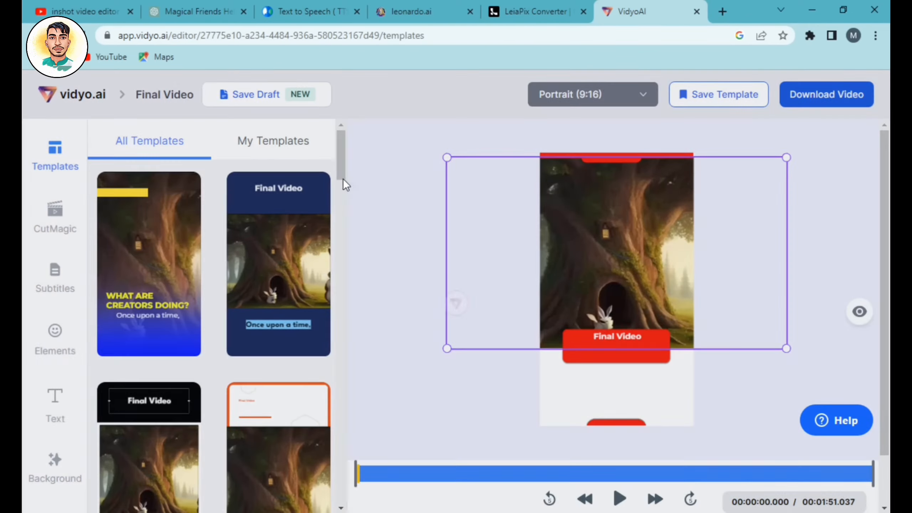
pyautogui.click(638, 94)
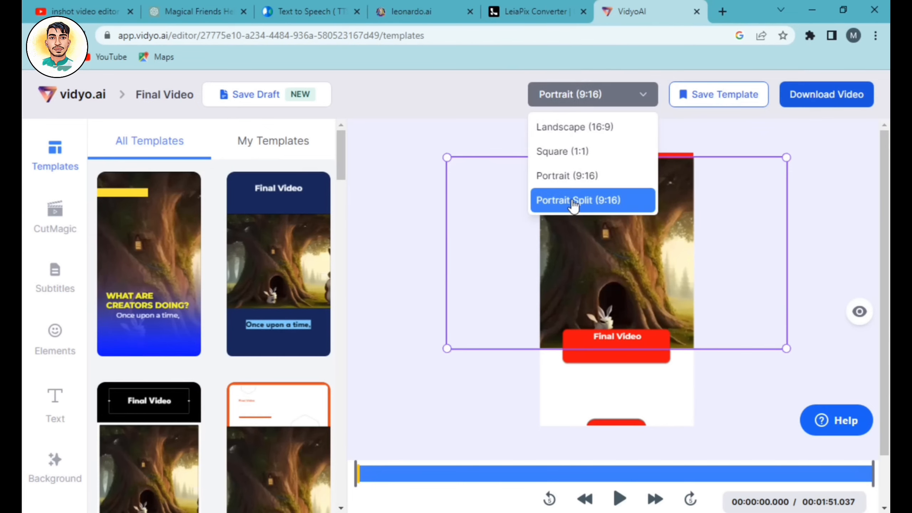
pyautogui.click(588, 200)
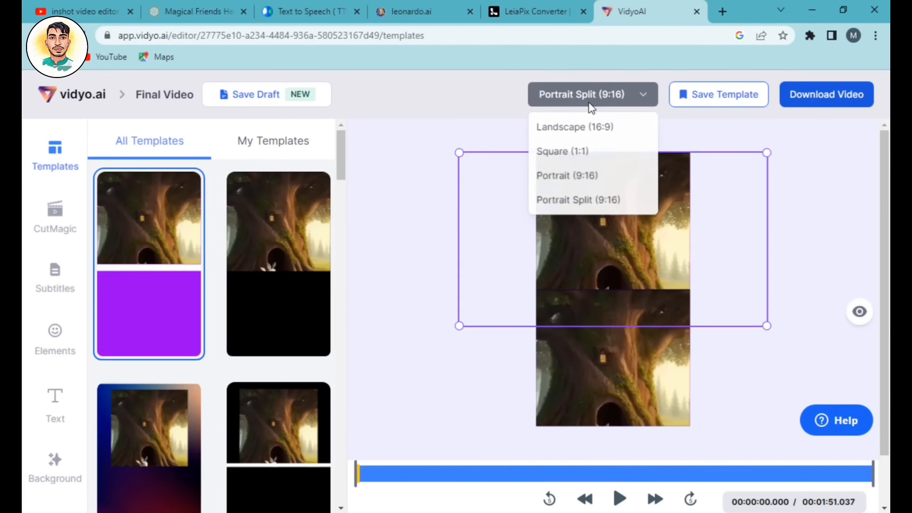
pyautogui.click(601, 95)
pyautogui.click(592, 129)
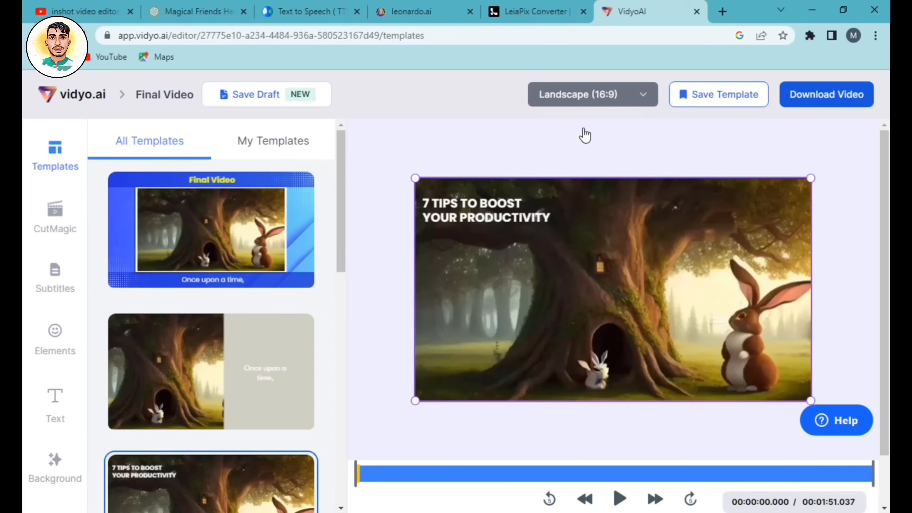
# - Move the title text "7 TIPS TO BOOST YOUR PRODUCTIVITY" off the video frame
pyautogui.moveTo(528, 215); pyautogui.dragTo(361, 138)
pyautogui.click(395, 220)
pyautogui.scroll(-3, 391, 323)
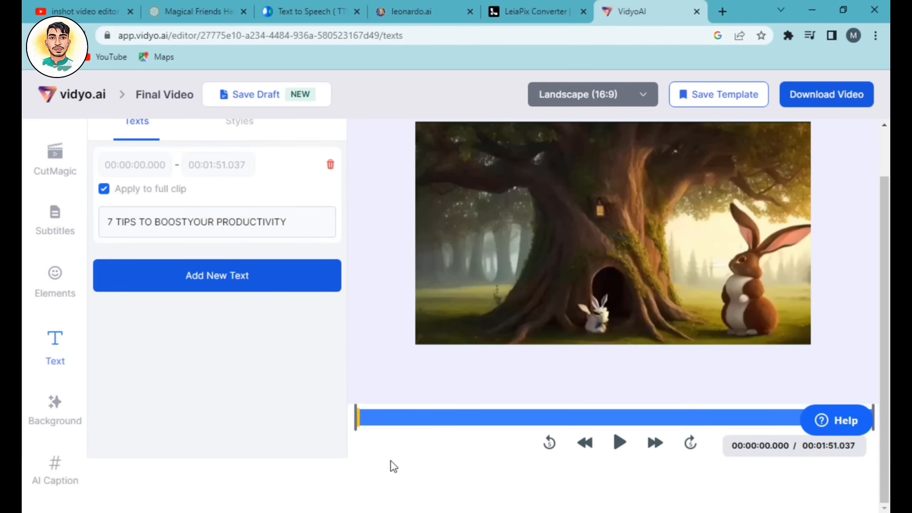
# - Play the video preview and move the subtitles to the lower centre of the video frame
pyautogui.click(619, 442)
pyautogui.moveTo(606, 295); pyautogui.dragTo(566, 353)
pyautogui.press('space')
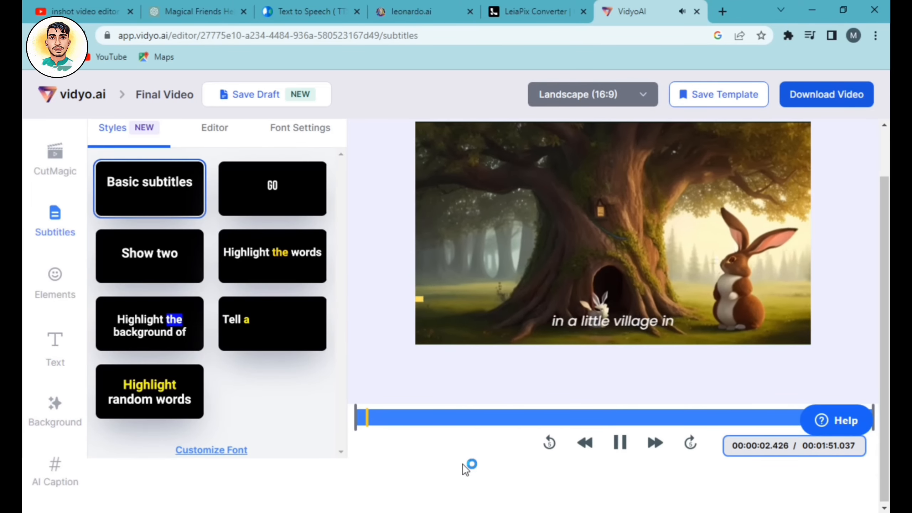
# - Try several subtitle styles on the playing video, including Show two, and apply the Highlight random words style
pyautogui.click(150, 397)
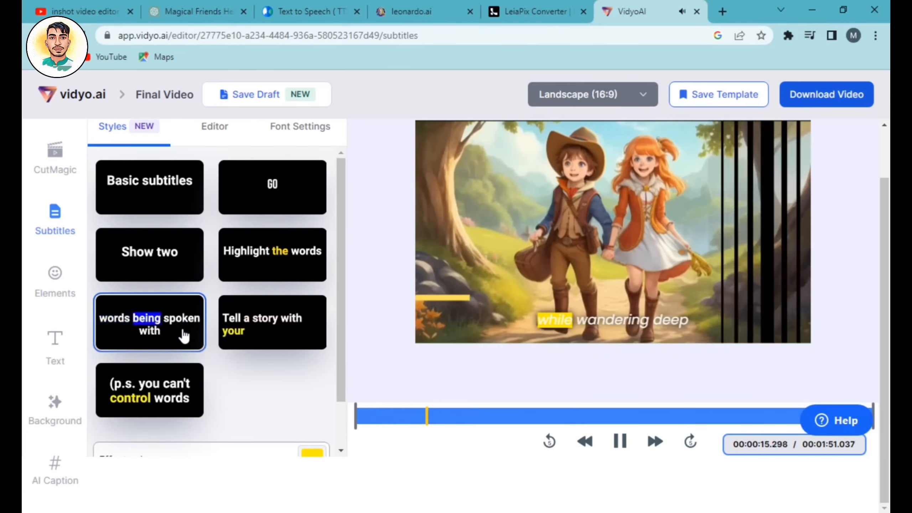
pyautogui.click(155, 262)
pyautogui.click(179, 392)
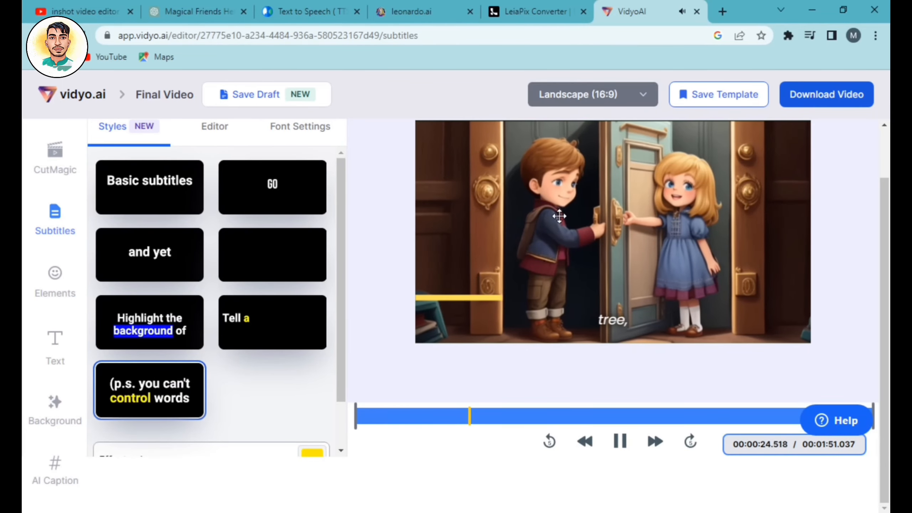
# - Export the subtitled video at 720p and view the downloaded Fainal Video with subtitle.mp4 in full screen
pyautogui.click(827, 97)
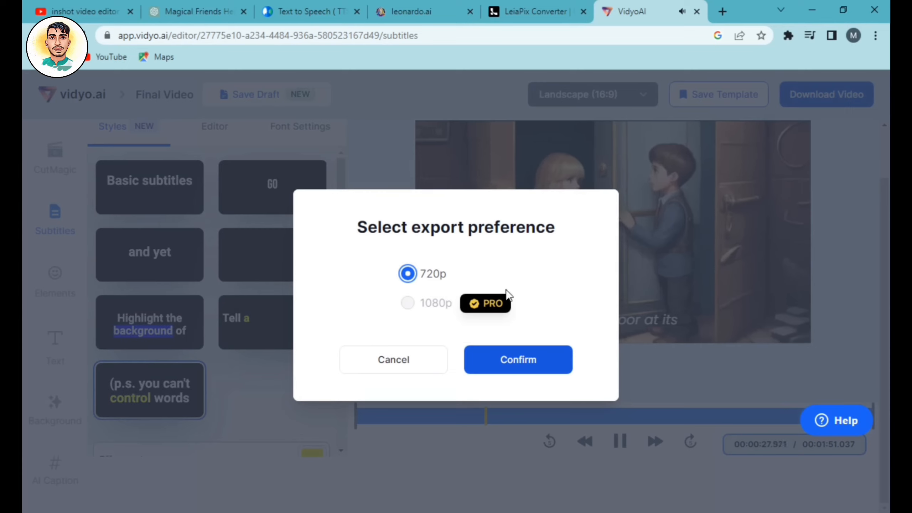
pyautogui.click(491, 367)
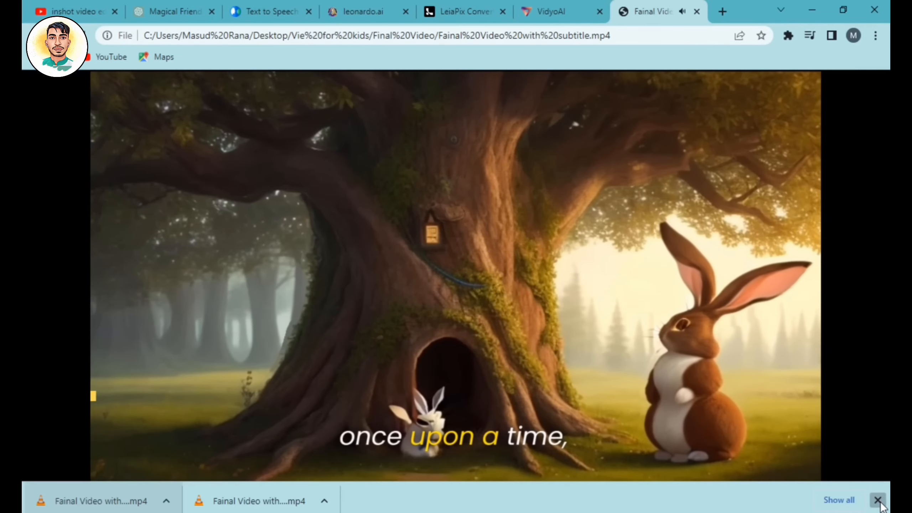
pyautogui.click(878, 496)
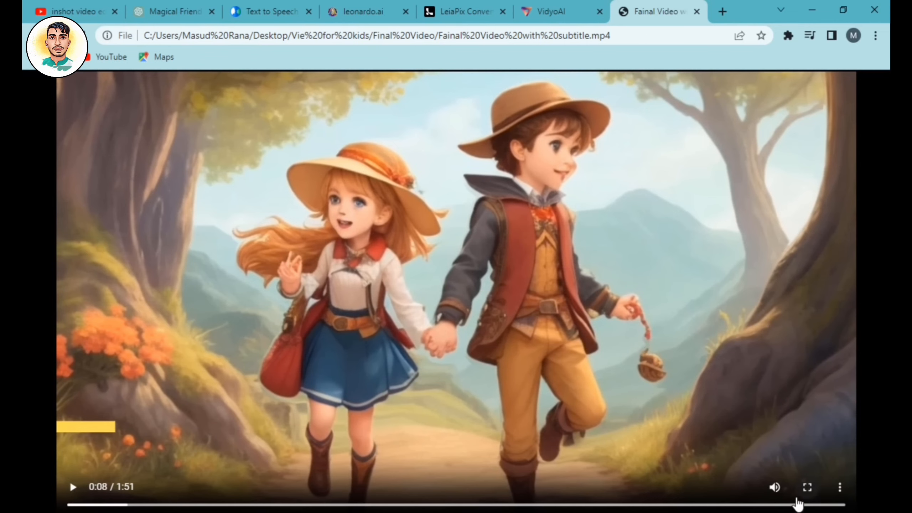
pyautogui.click(807, 488)
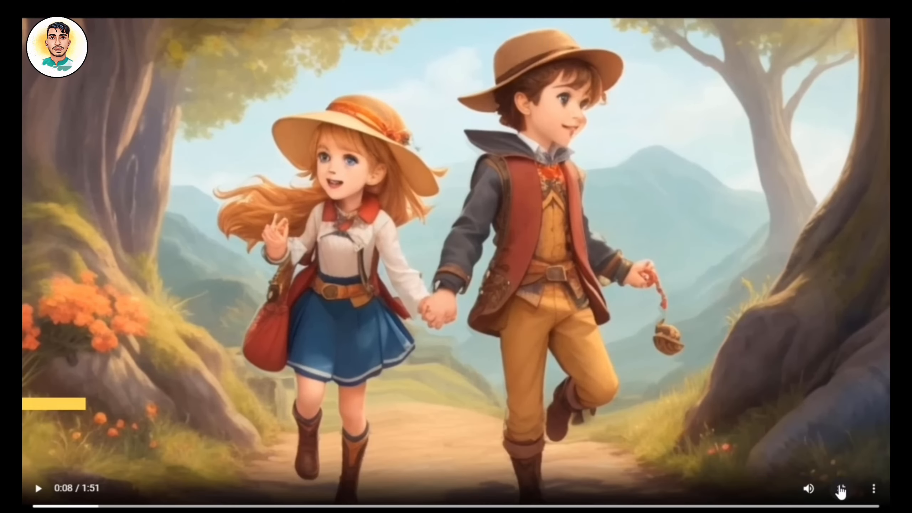